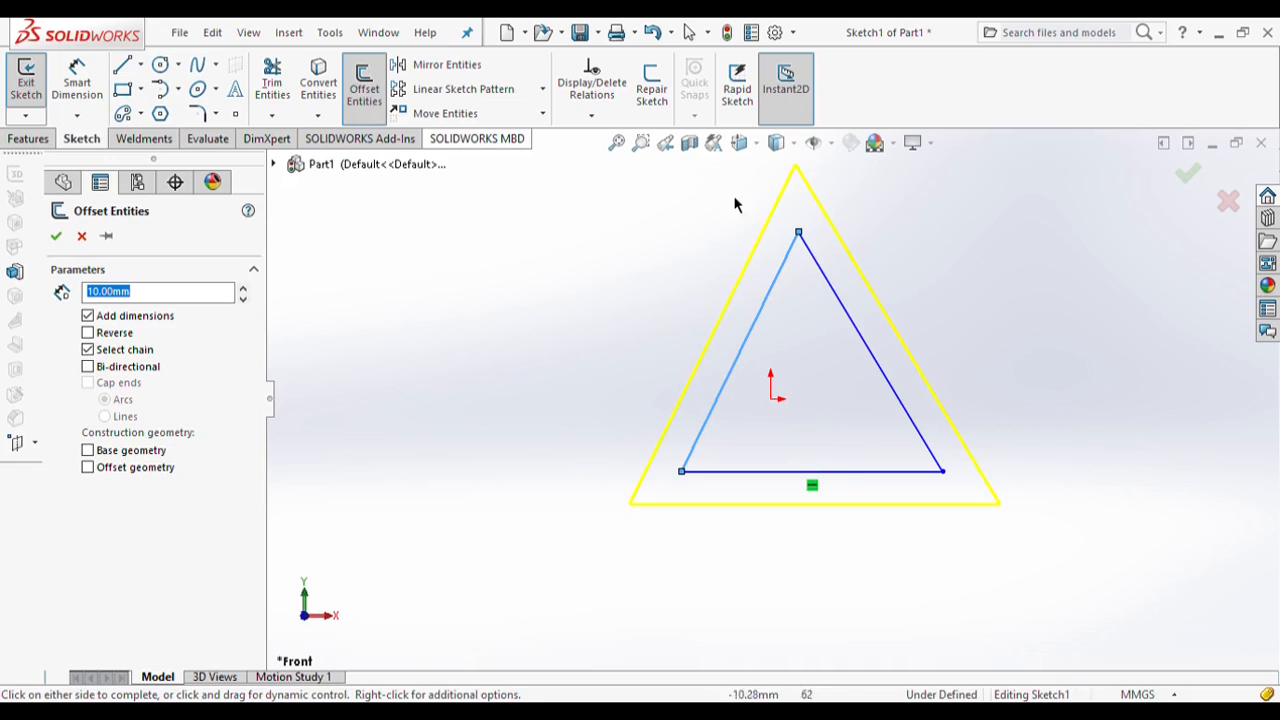
- Offset the triangle's chain of lines outward by 10 mm with a dimension added
{"action": "left_click", "coordinate": [713, 142]}
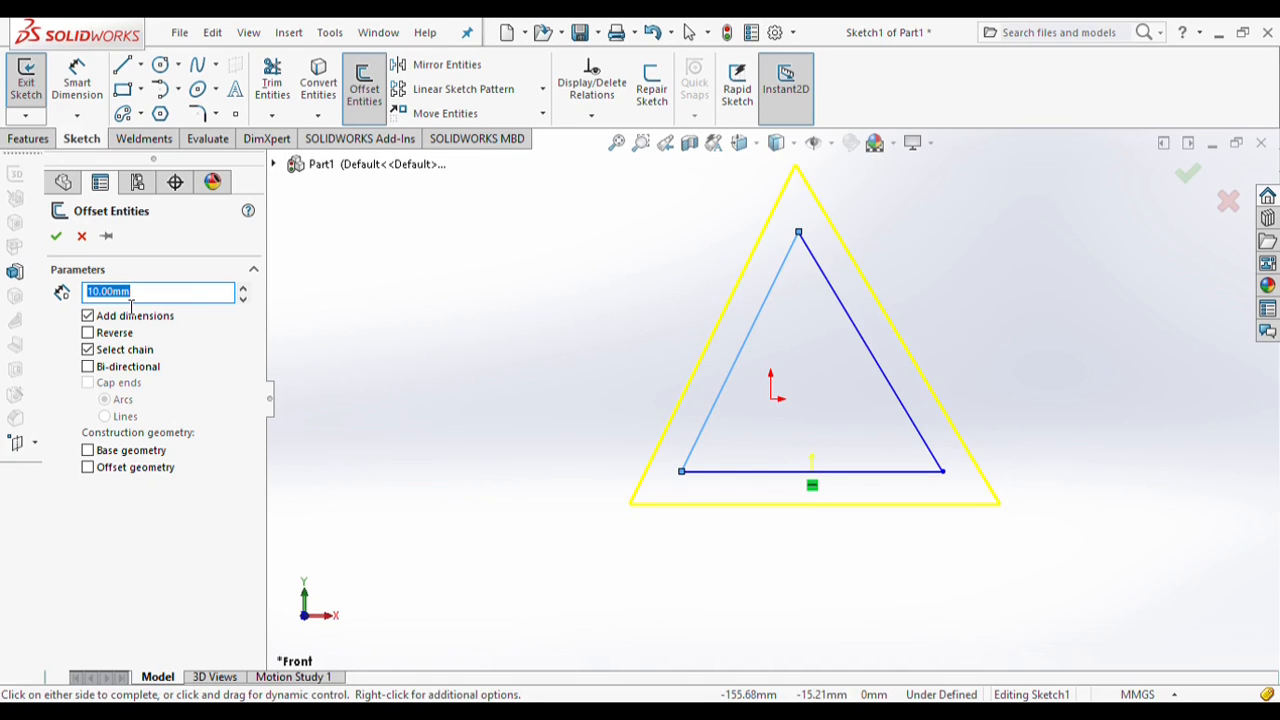
{"action": "left_click", "coordinate": [56, 236]}
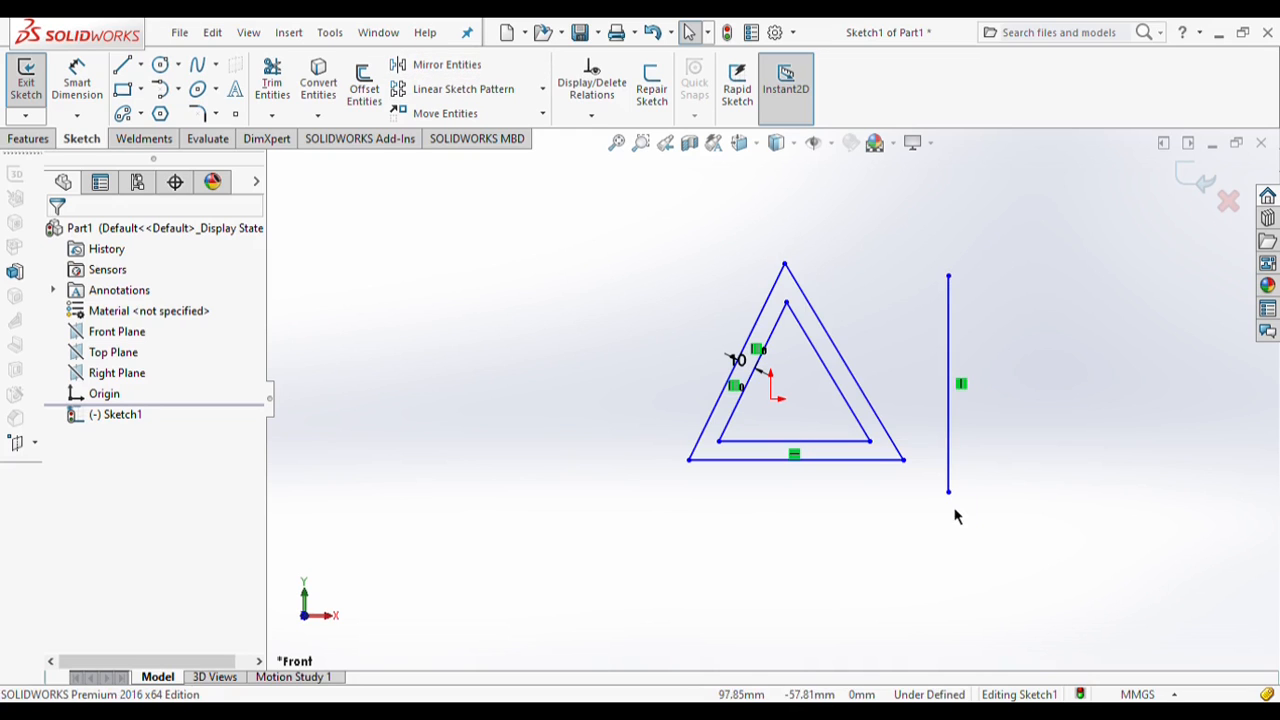
- Mirror all six lines of the two nested triangles about the separate vertical line, keeping the originals as a copy
{"action": "left_click", "coordinate": [420, 66]}
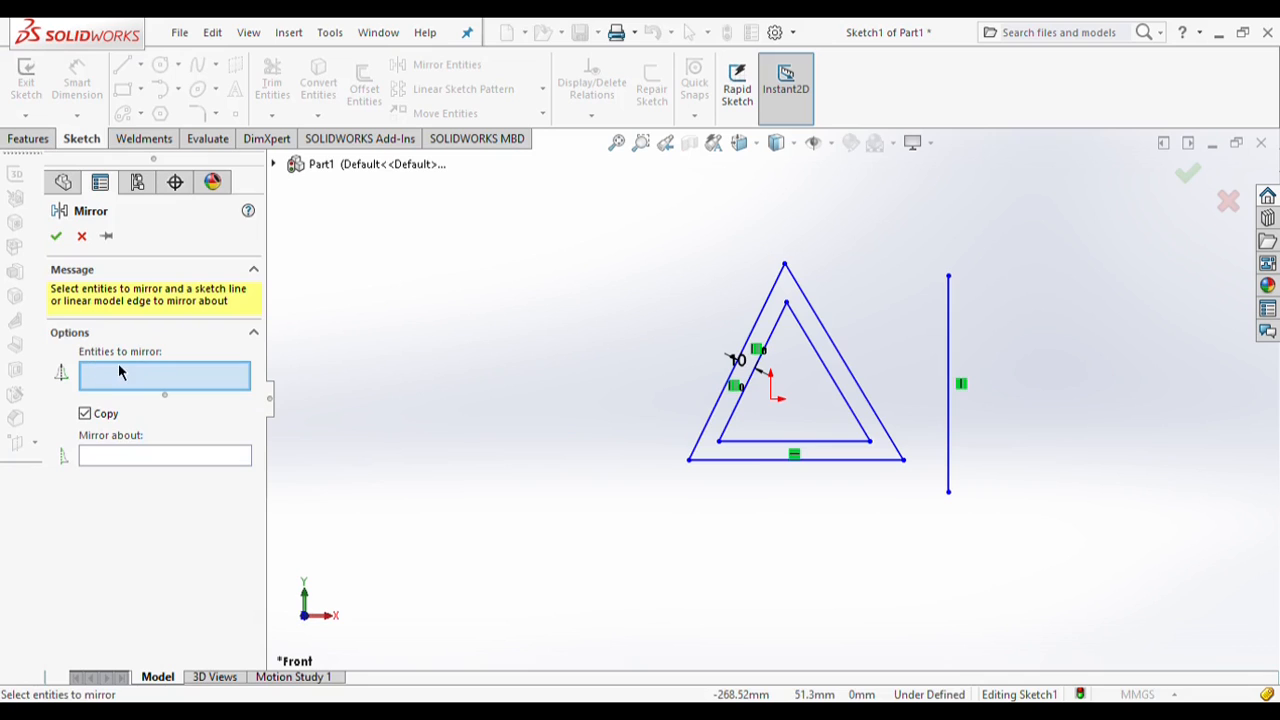
{"action": "left_click_drag", "start_coordinate": [599, 203], "coordinate": [916, 506]}
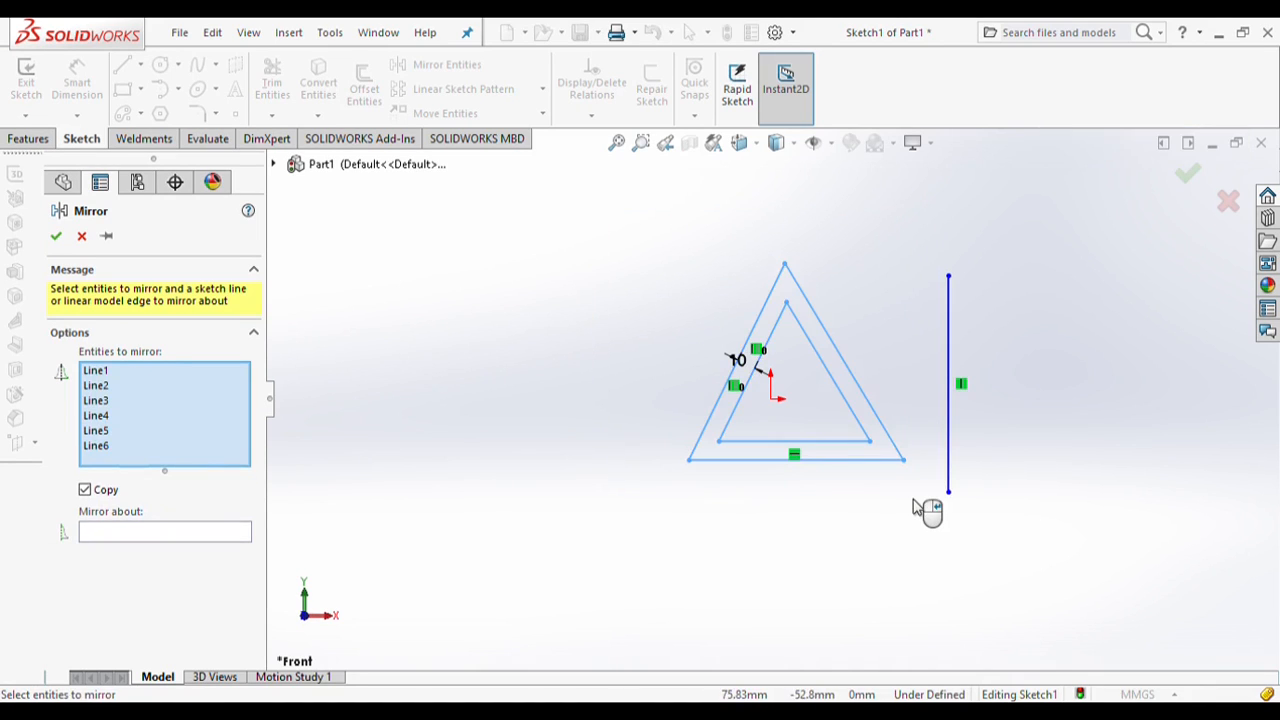
{"action": "left_click", "coordinate": [137, 531]}
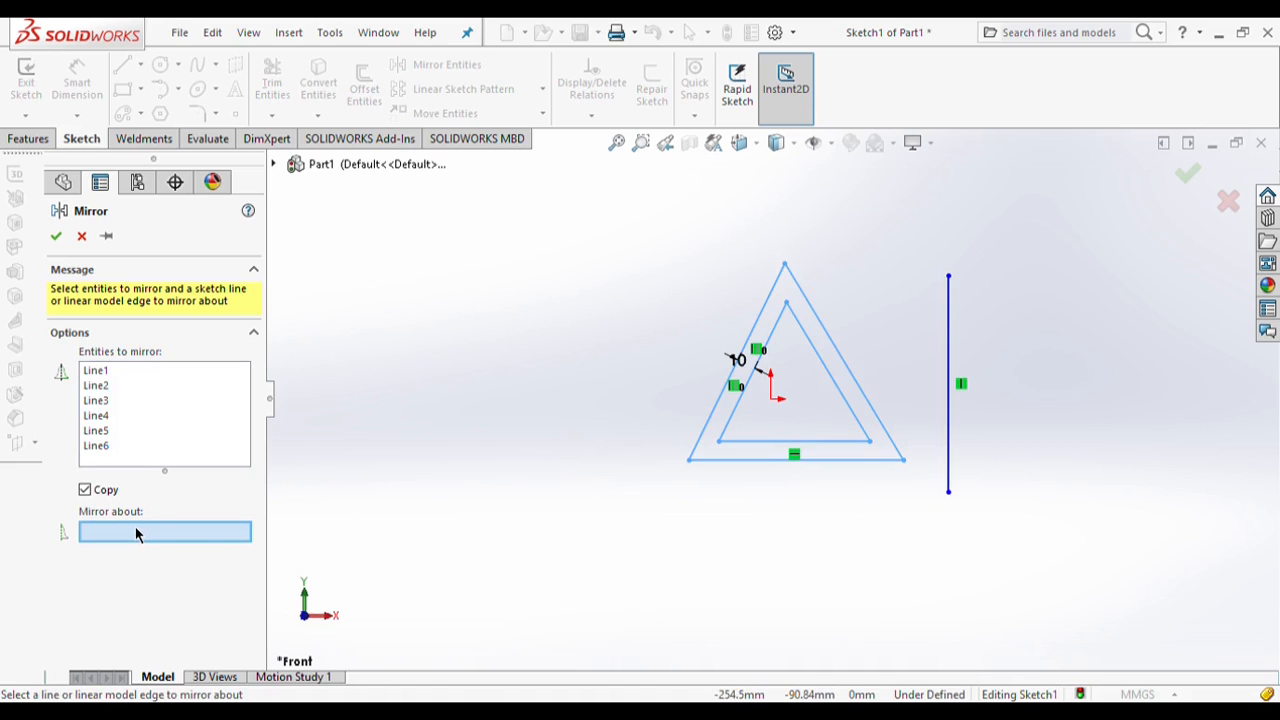
{"action": "left_click", "coordinate": [951, 318]}
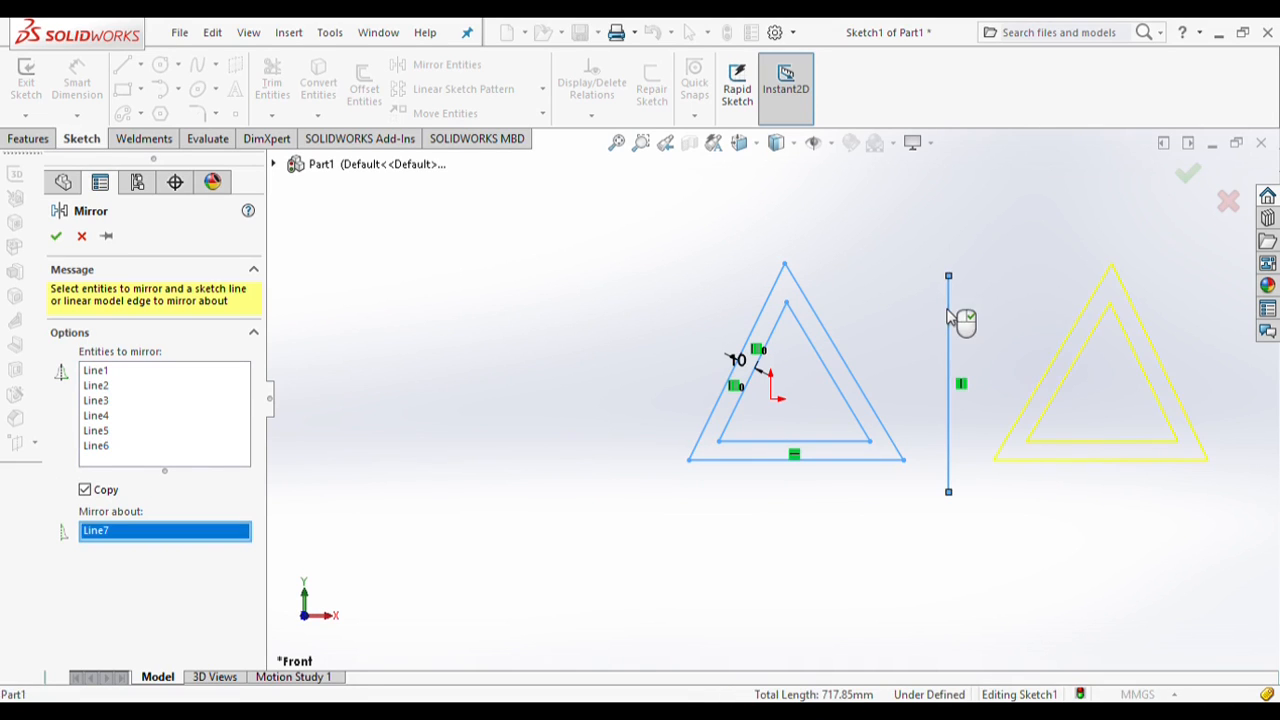
{"action": "scroll", "coordinate": [1120, 354], "scroll_direction": "up", "scroll_amount": 3}
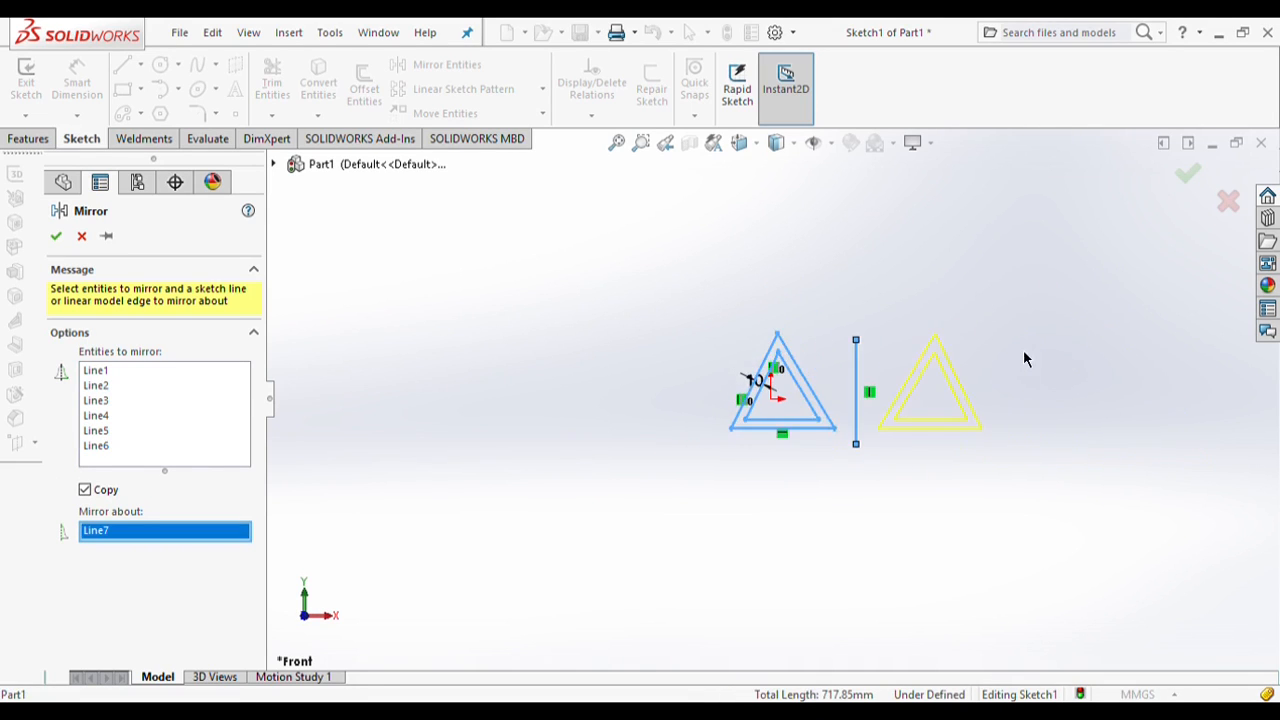
{"action": "scroll", "coordinate": [753, 448], "scroll_direction": "down", "scroll_amount": 5}
{"action": "scroll", "coordinate": [745, 445], "scroll_direction": "up", "scroll_amount": 1}
{"action": "scroll", "coordinate": [736, 442], "scroll_direction": "down", "scroll_amount": 1}
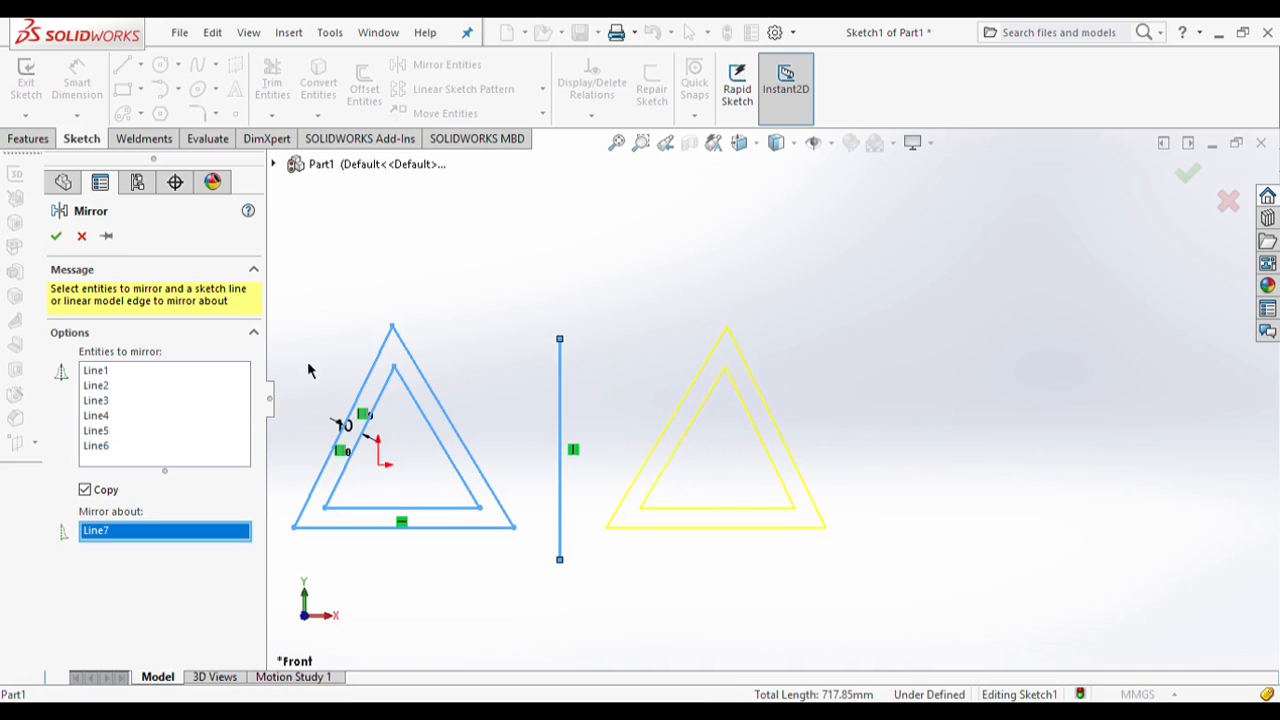
{"action": "left_click", "coordinate": [56, 236]}
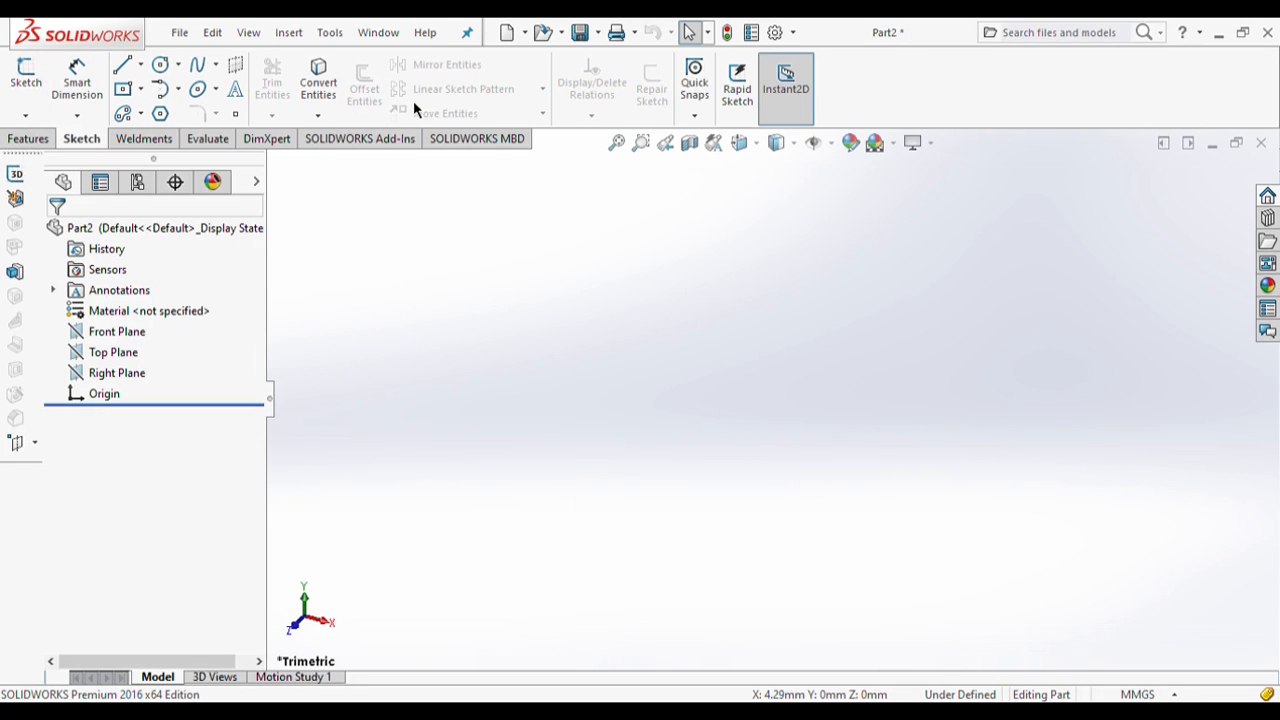
- Start a 3D sketch and draw a center rectangle about 94 by 69 mm on the Top Plane, centred on the origin
{"action": "left_click", "coordinate": [26, 116]}
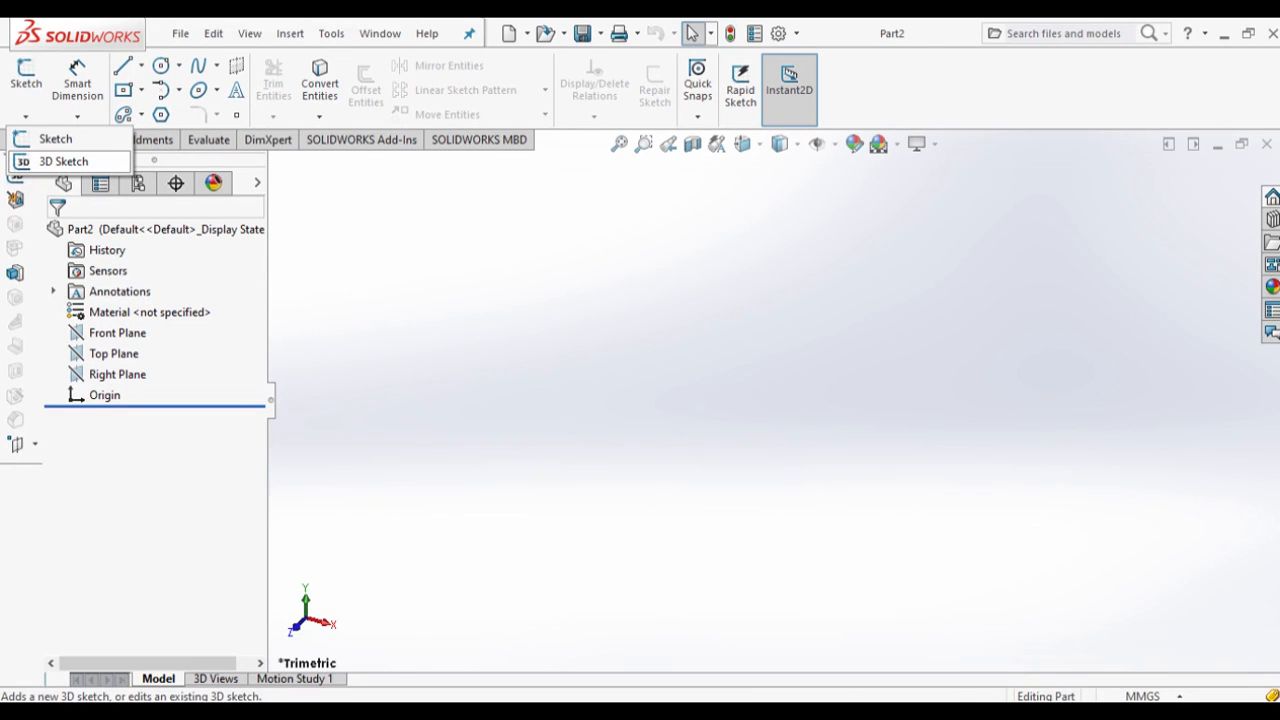
{"action": "left_click", "coordinate": [63, 161]}
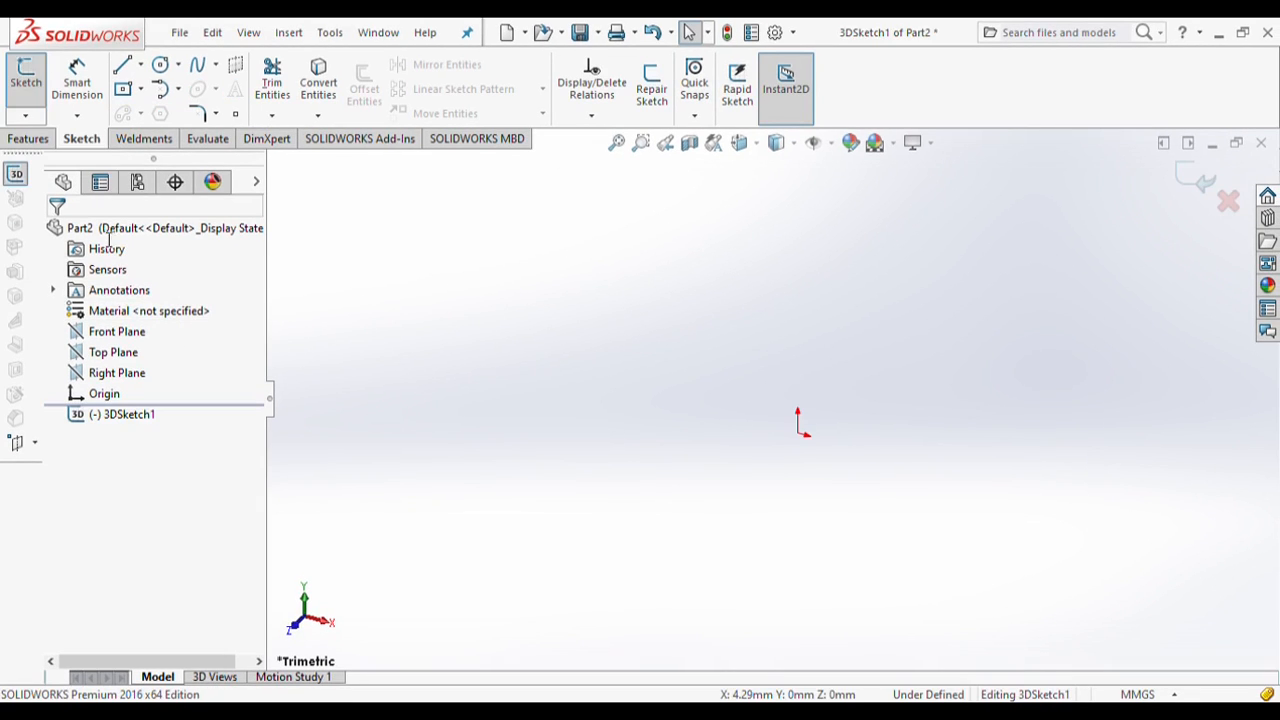
{"action": "left_click", "coordinate": [99, 357]}
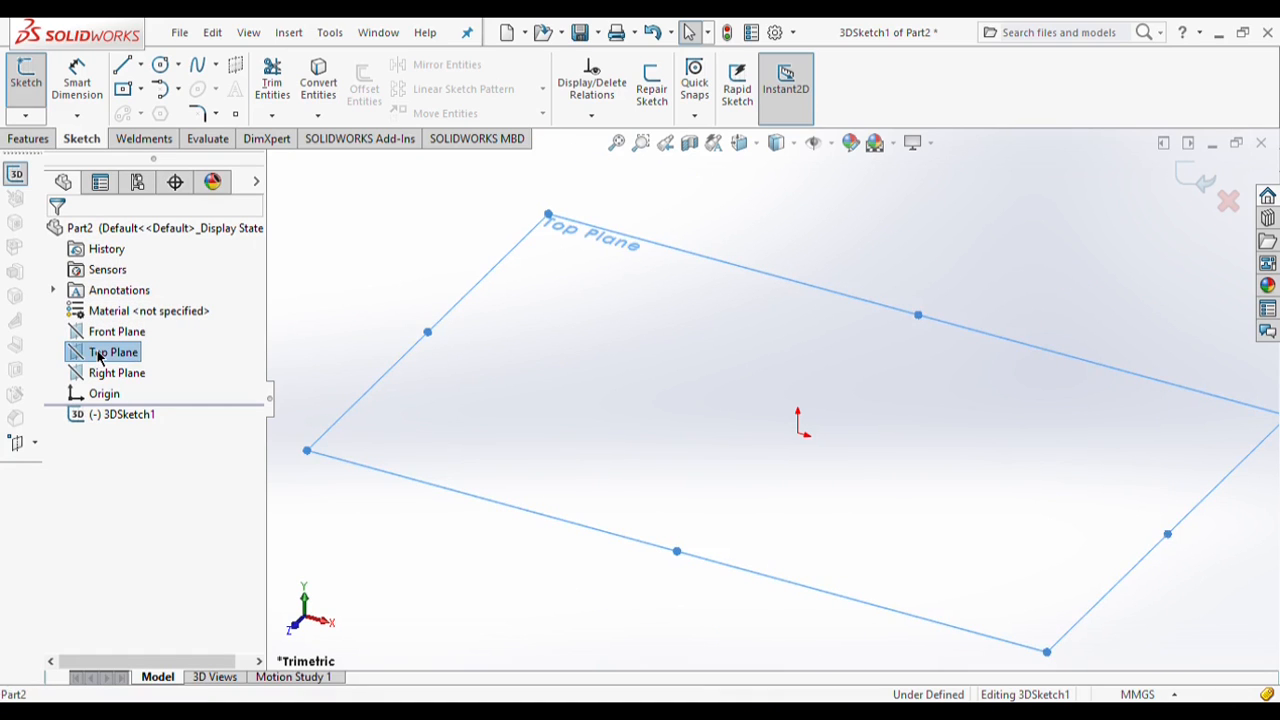
{"action": "left_click", "coordinate": [152, 335]}
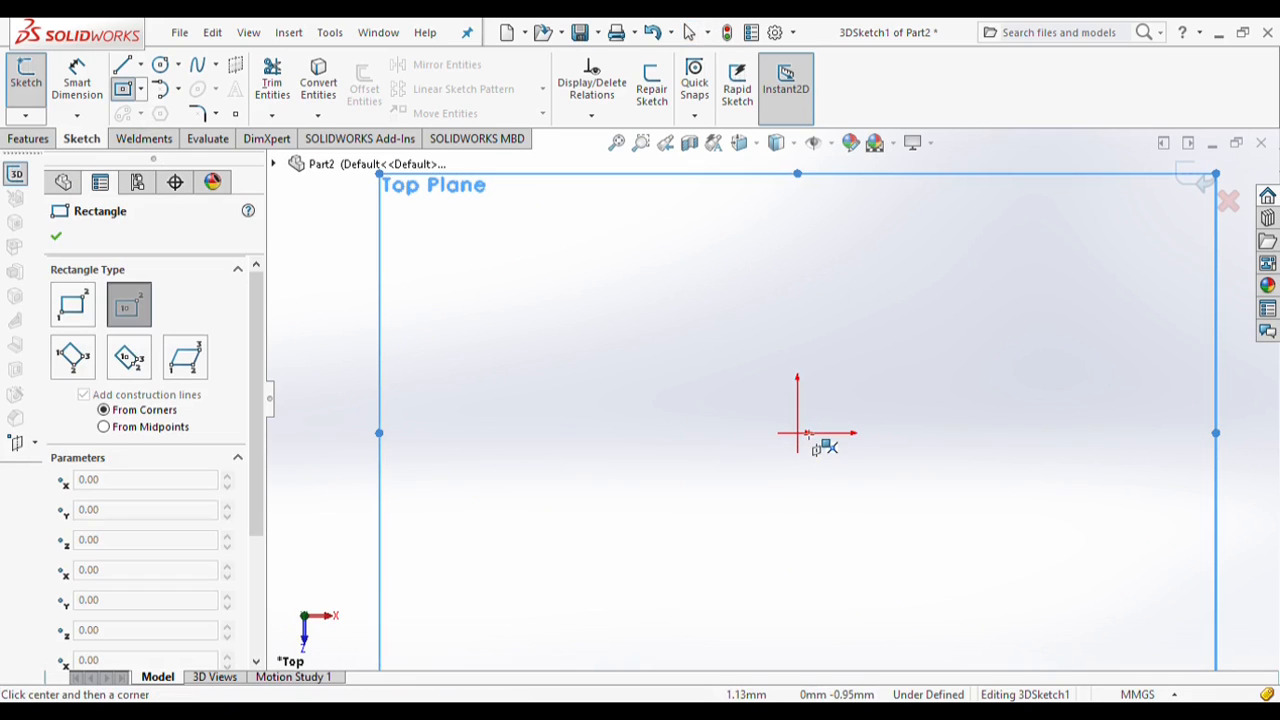
{"action": "left_click", "coordinate": [798, 433]}
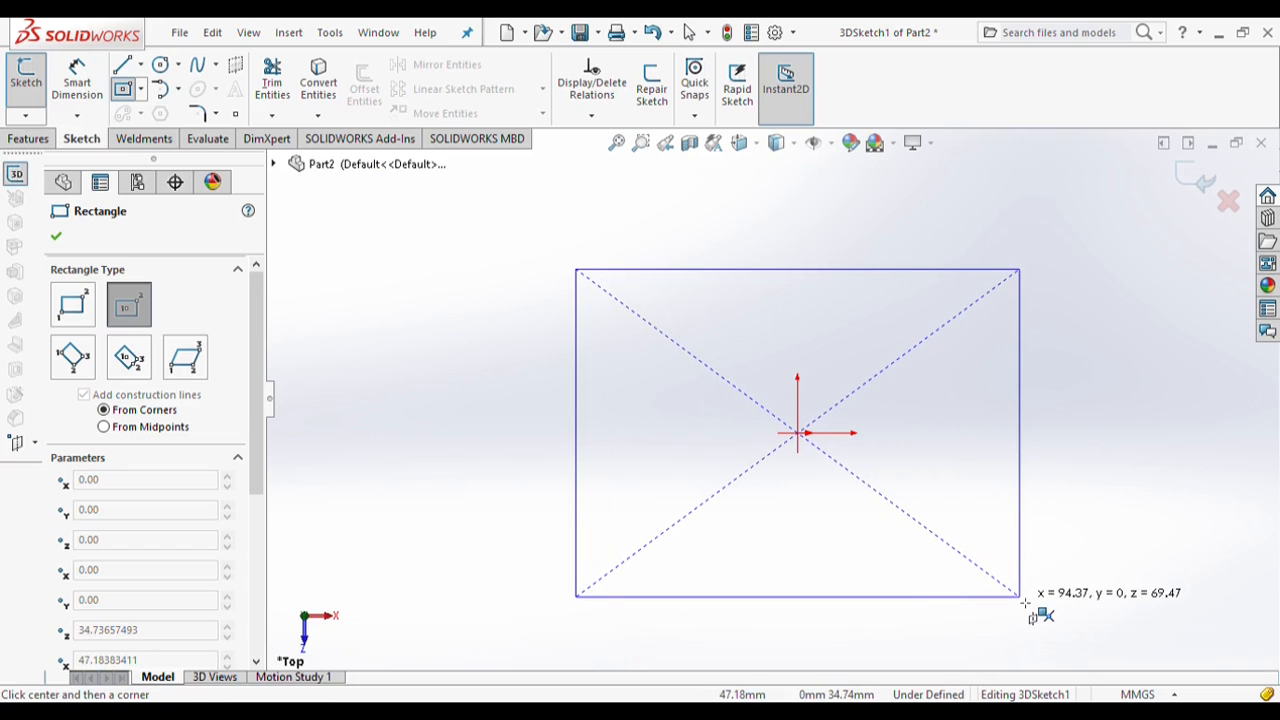
{"action": "left_click", "coordinate": [1022, 599]}
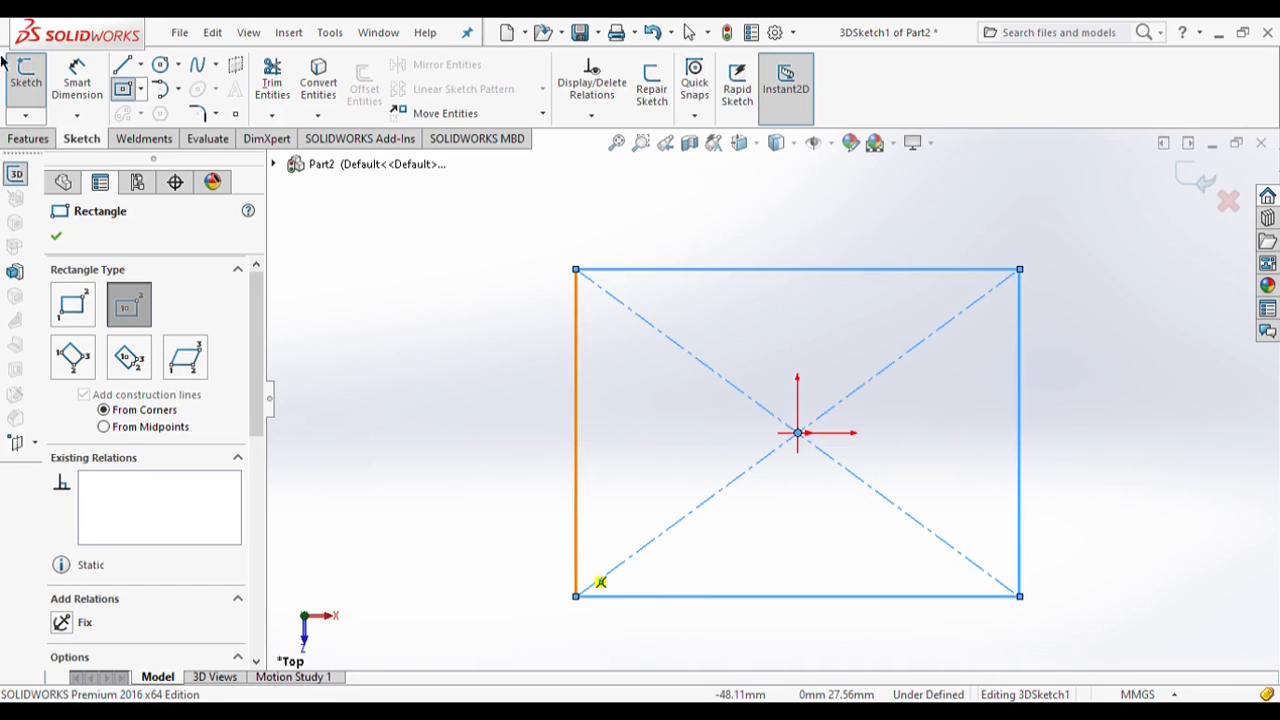
- Dimension the rectangle's upper horizontal edge to 40 mm
{"action": "left_click", "coordinate": [77, 80]}
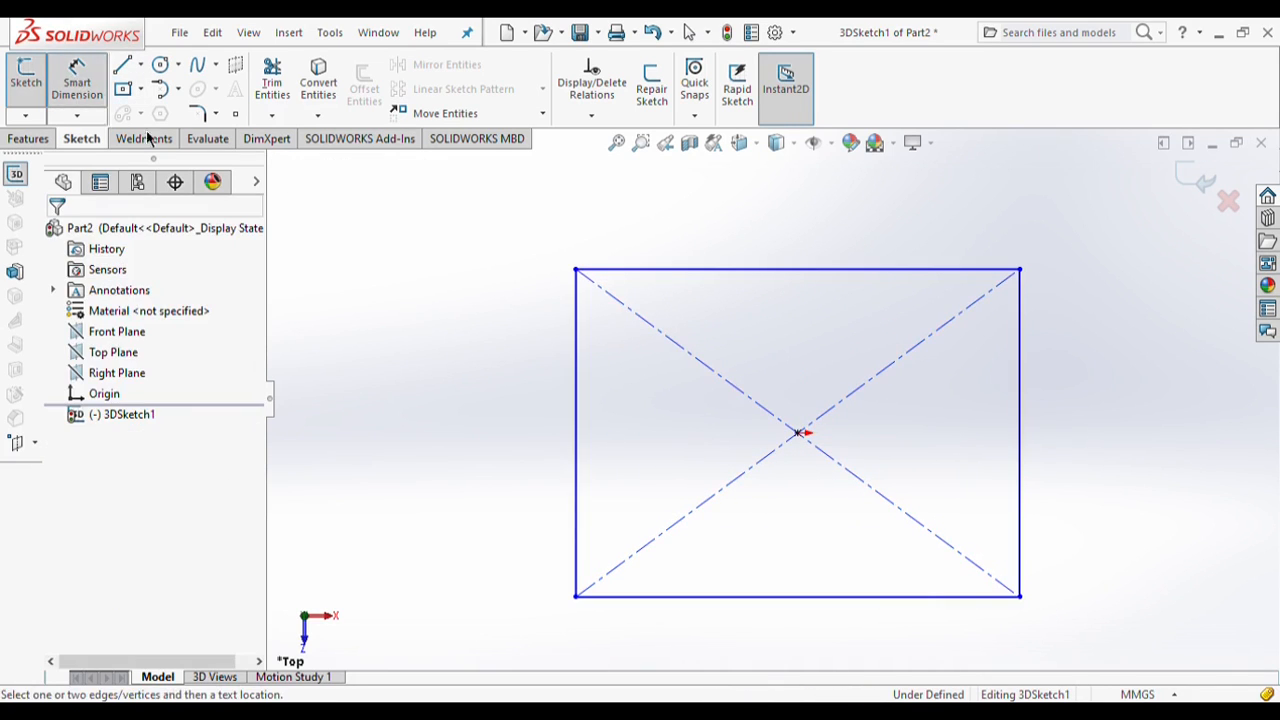
{"action": "left_click", "coordinate": [752, 269]}
{"action": "left_click", "coordinate": [762, 220]}
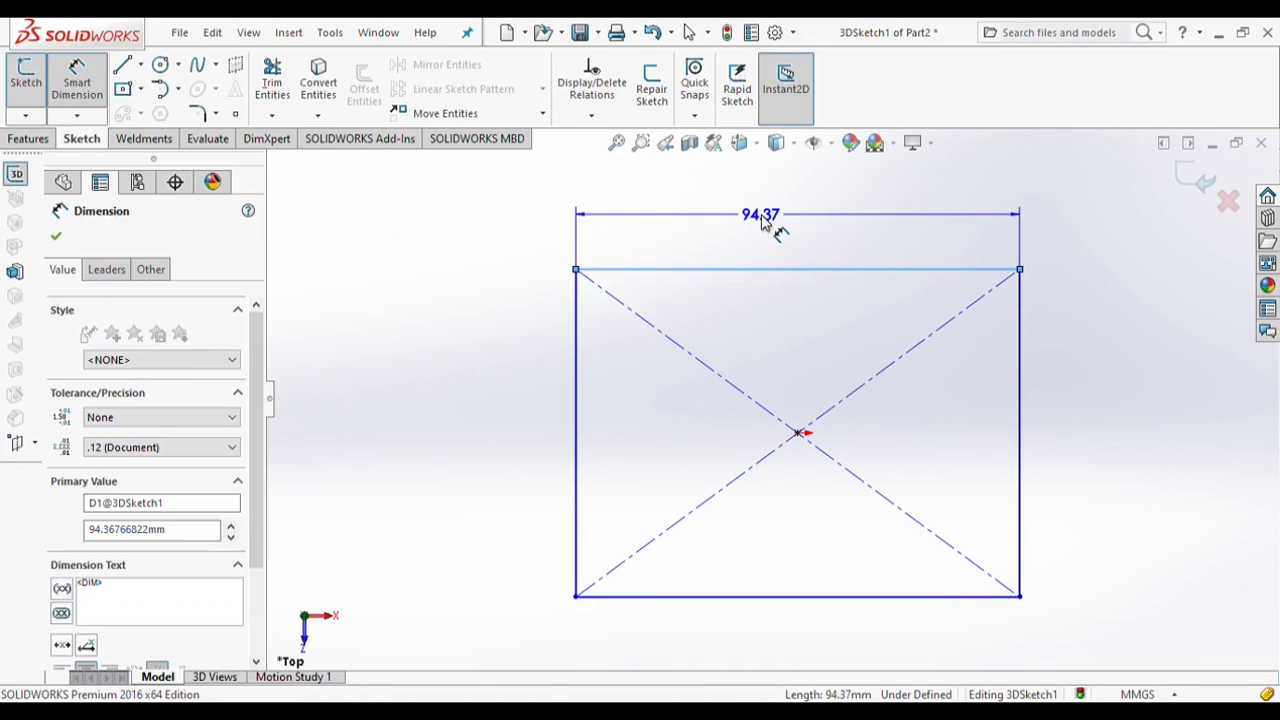
{"action": "type", "text": "40"}
{"action": "key", "text": "Return"}
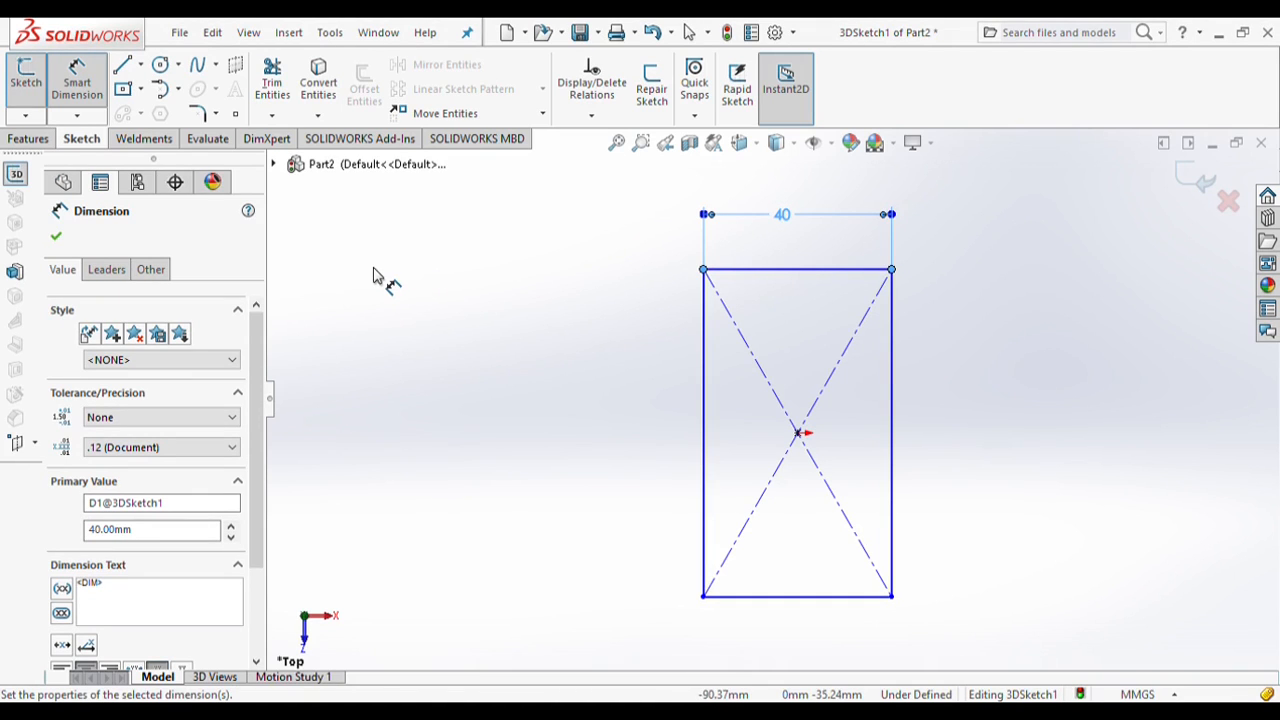
{"action": "left_click", "coordinate": [57, 237]}
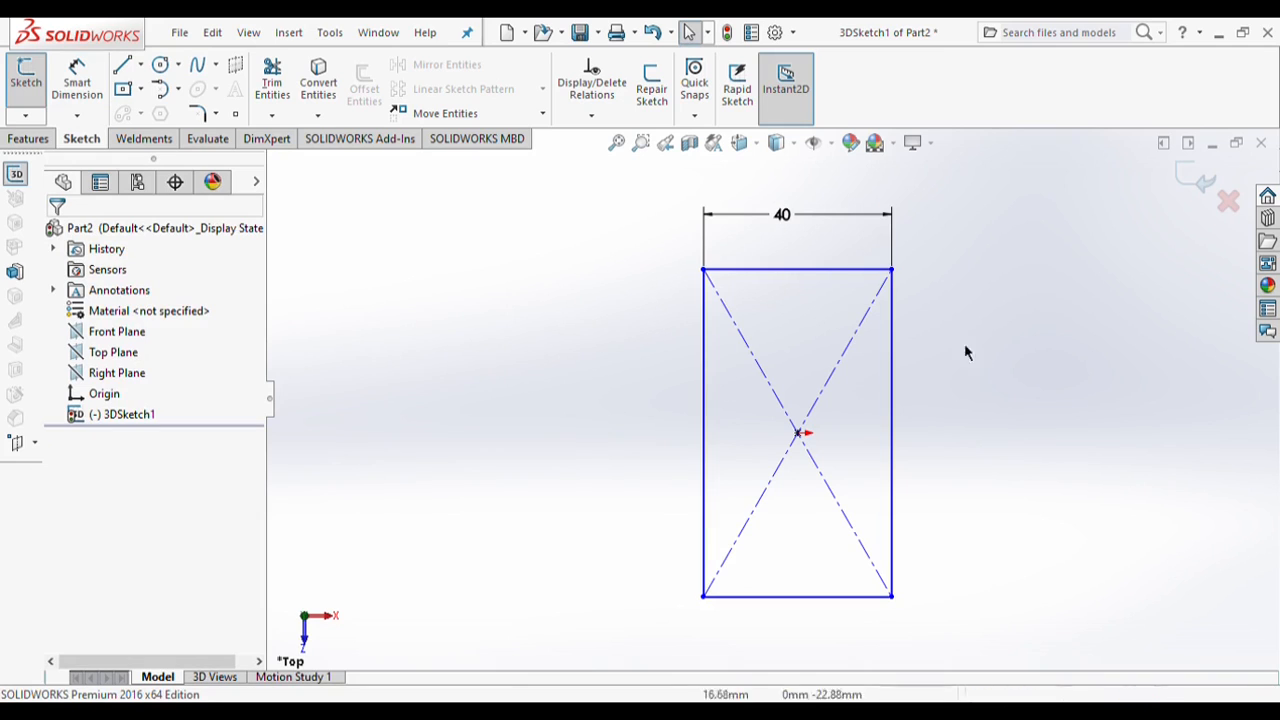
- Apply an Equal relation to all four sides of the rectangle
{"action": "left_click", "coordinate": [826, 270]}
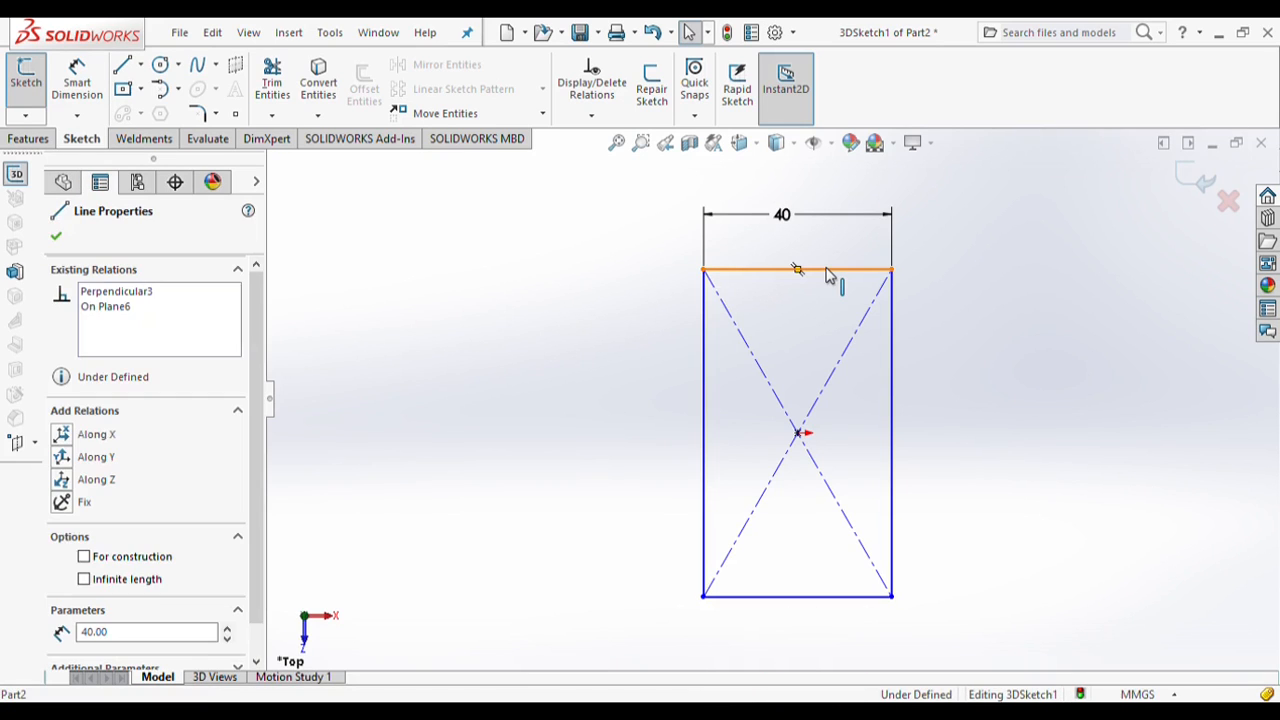
{"action": "left_click", "coordinate": [893, 387], "text": "ctrl"}
{"action": "left_click", "coordinate": [843, 600], "text": "ctrl"}
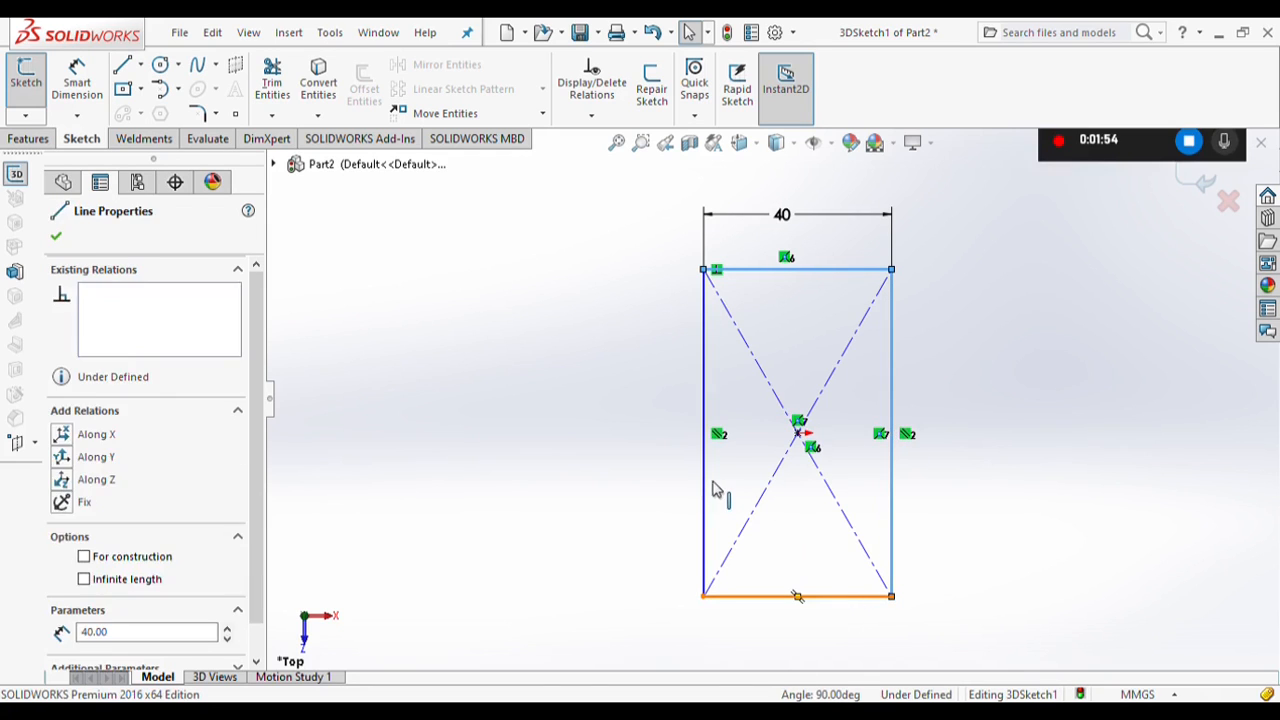
{"action": "left_click", "coordinate": [705, 491], "text": "ctrl"}
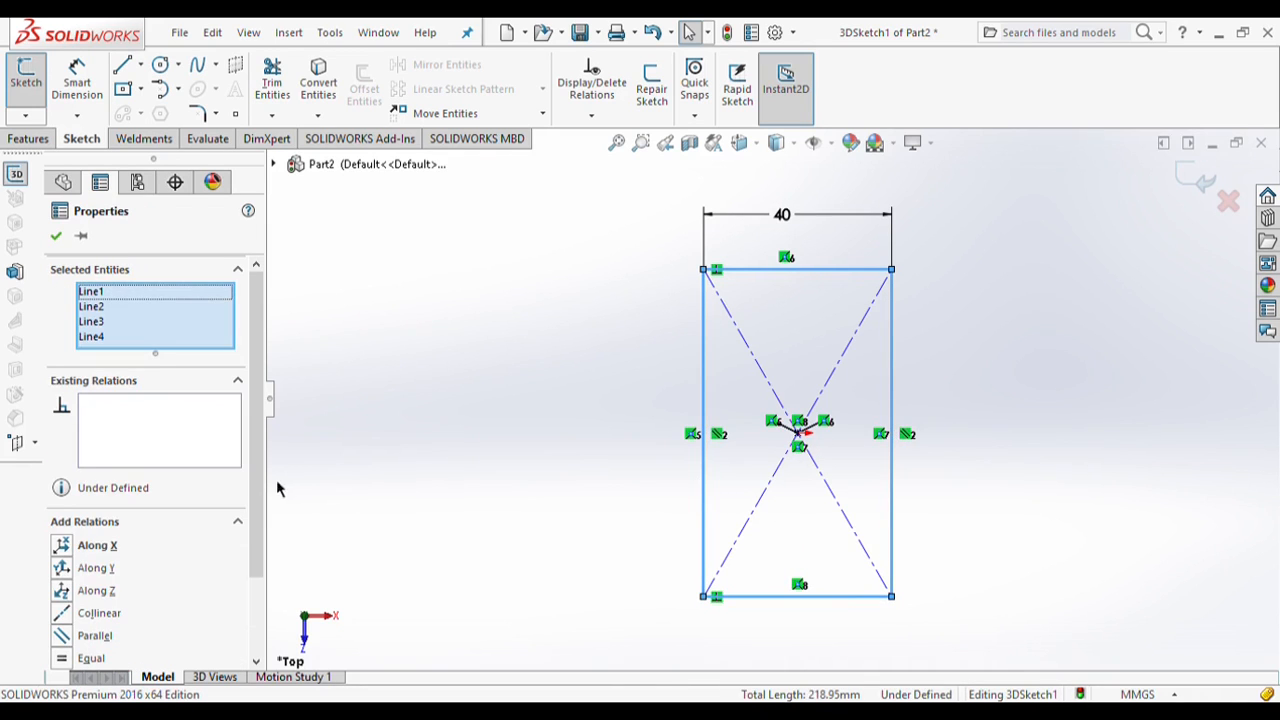
{"action": "scroll", "coordinate": [170, 578], "scroll_direction": "down", "scroll_amount": 2}
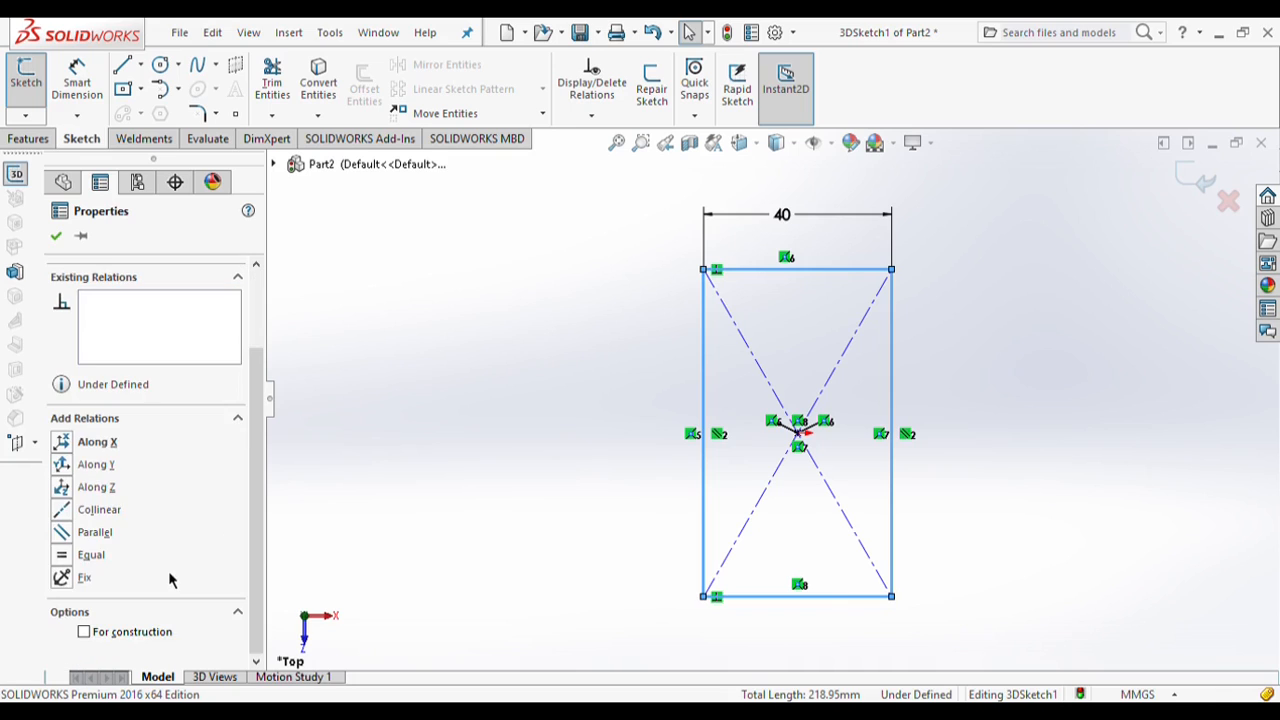
{"action": "left_click", "coordinate": [80, 558]}
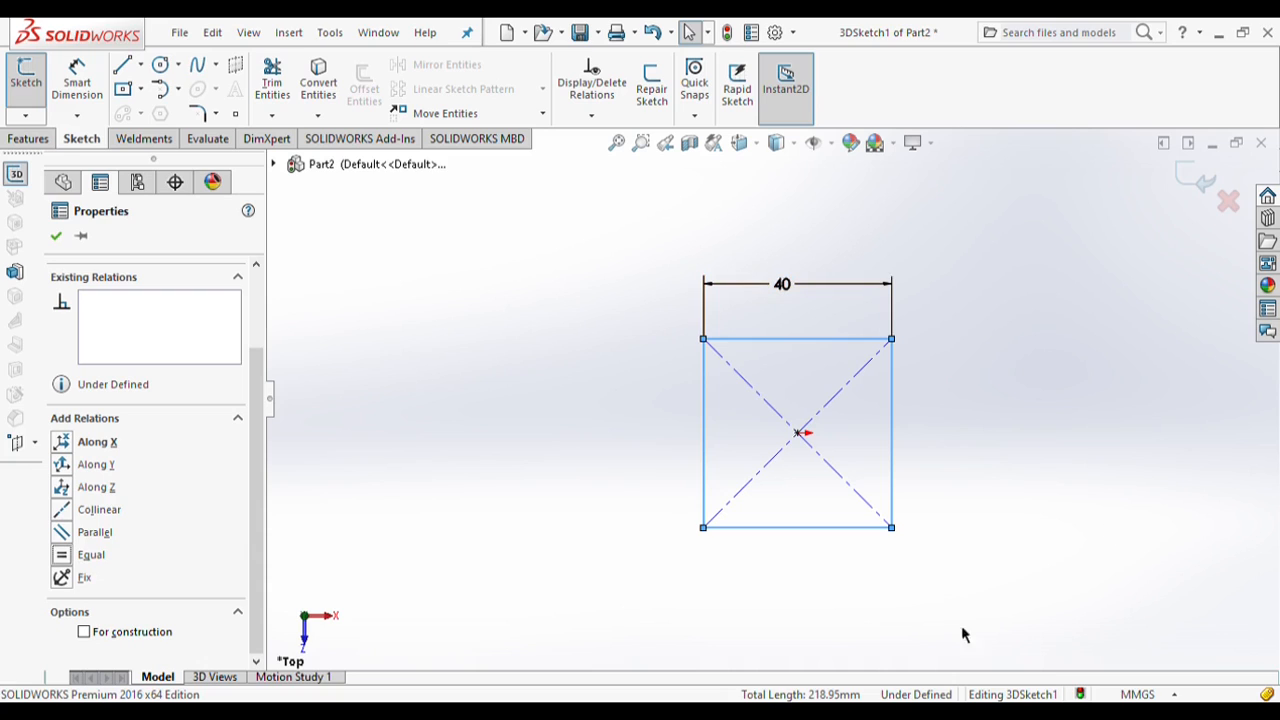
{"action": "left_click", "coordinate": [55, 238]}
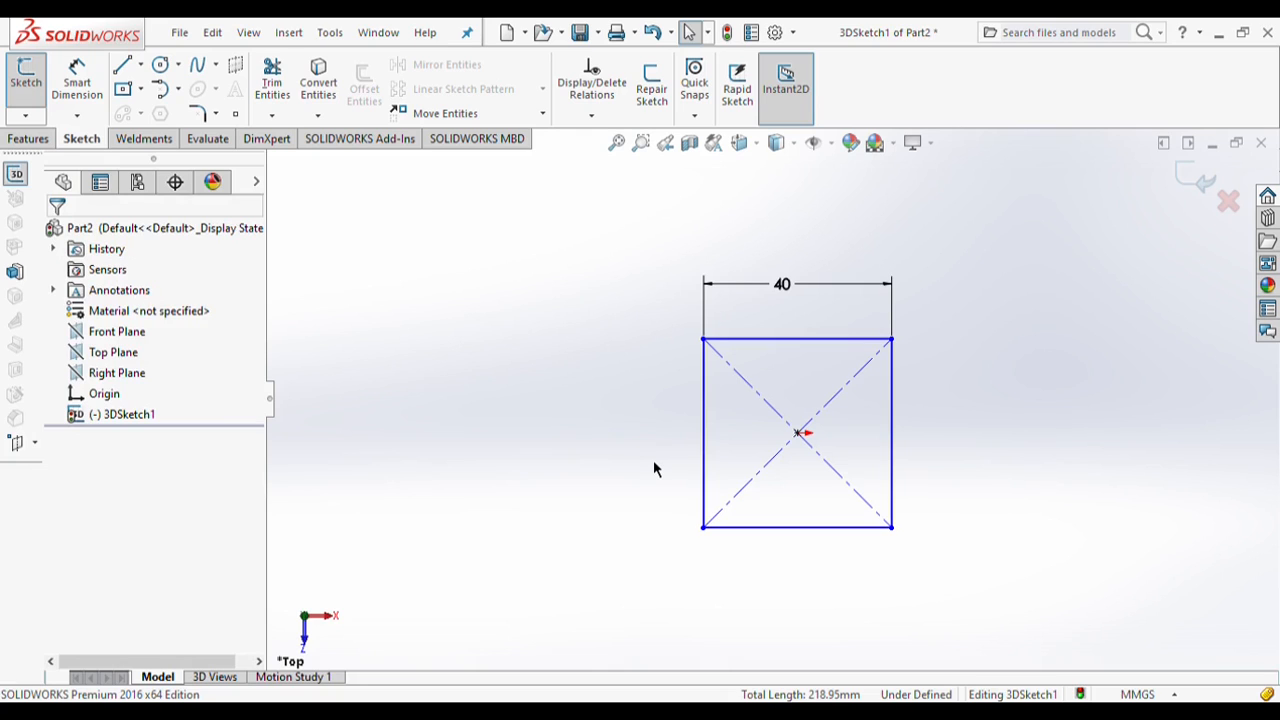
- Sketch a line about 34 mm long on the XY plane, straight up along Y from the square's front-left corner
{"action": "key", "text": "ctrl+1"}
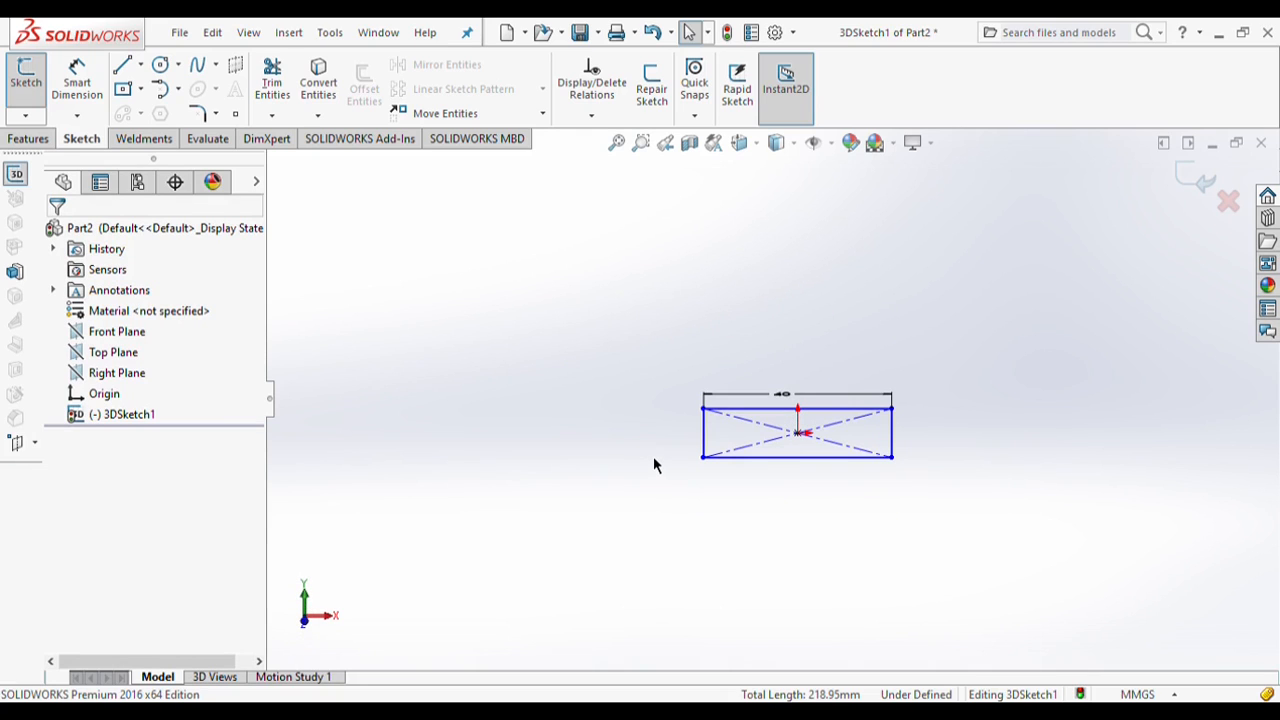
{"action": "left_click", "coordinate": [124, 66]}
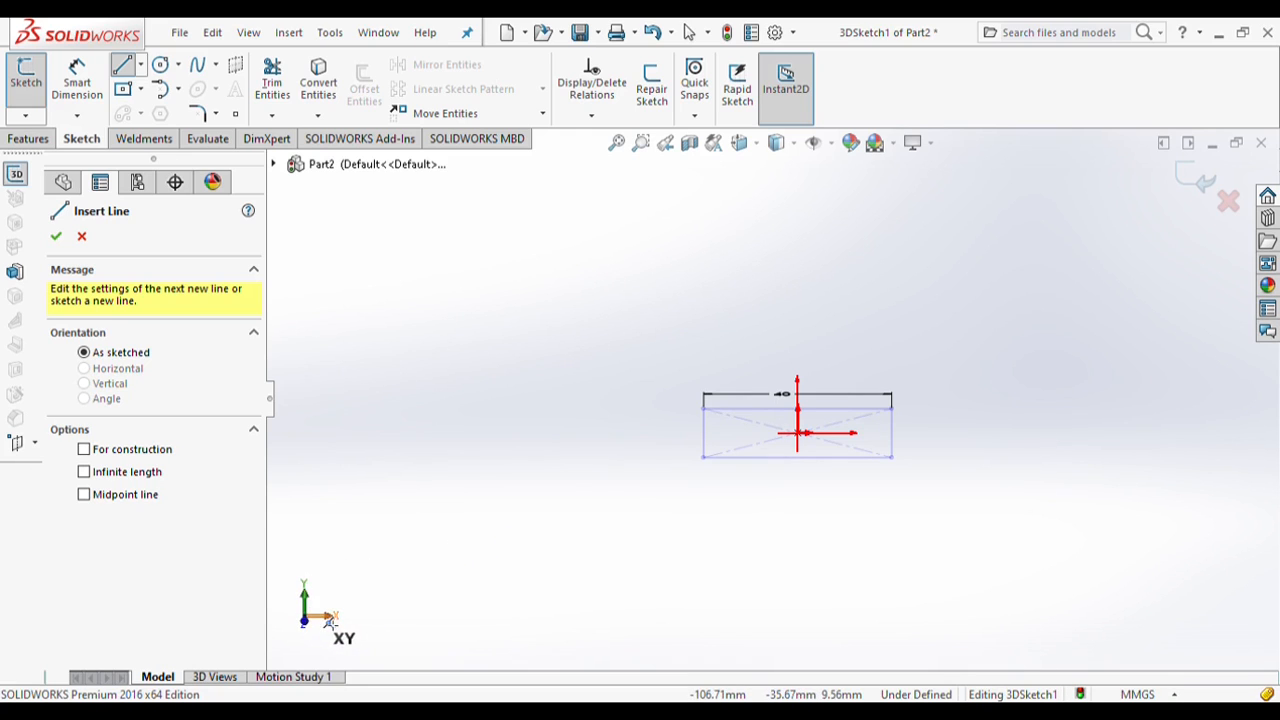
{"action": "middle_click_drag", "start_coordinate": [312, 620], "coordinate": [480, 445]}
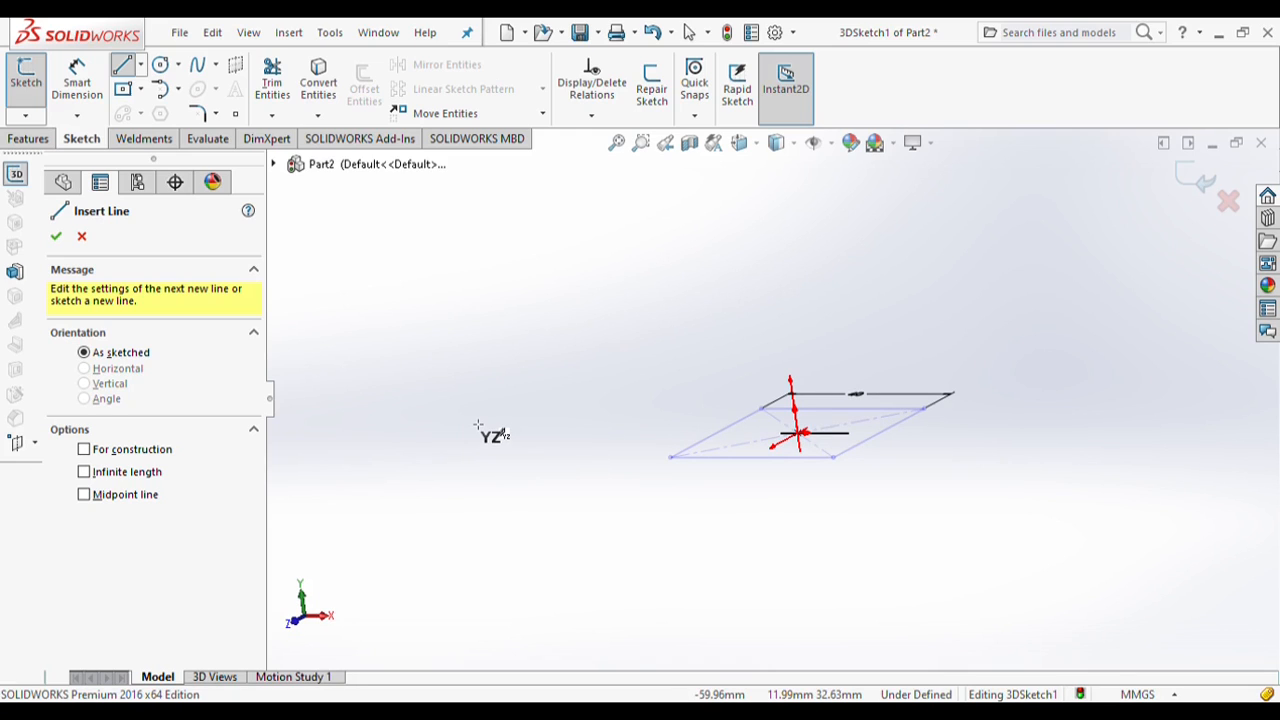
{"action": "key", "text": "Tab"}
{"action": "key", "text": "Tab"}
{"action": "key", "text": "Tab"}
{"action": "key", "text": "Tab"}
{"action": "key", "text": "Right"}
{"action": "key", "text": "Right"}
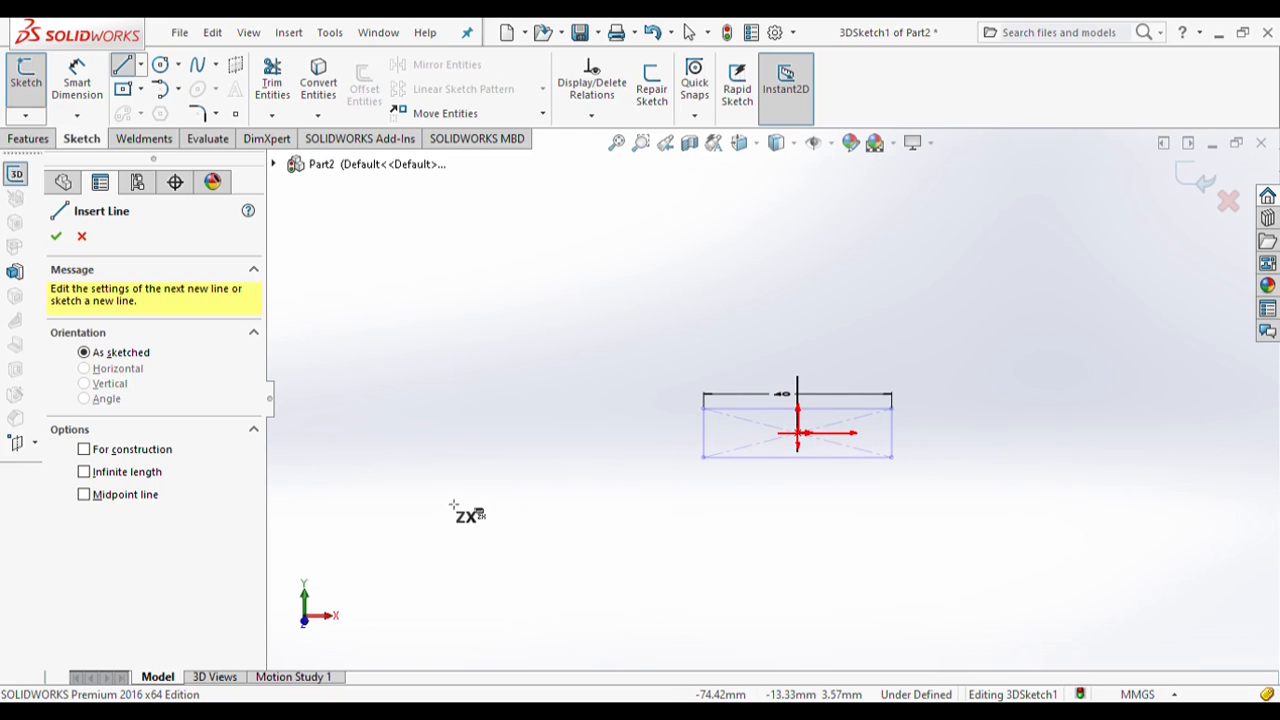
{"action": "left_click", "coordinate": [705, 458]}
{"action": "left_click", "coordinate": [704, 403]}
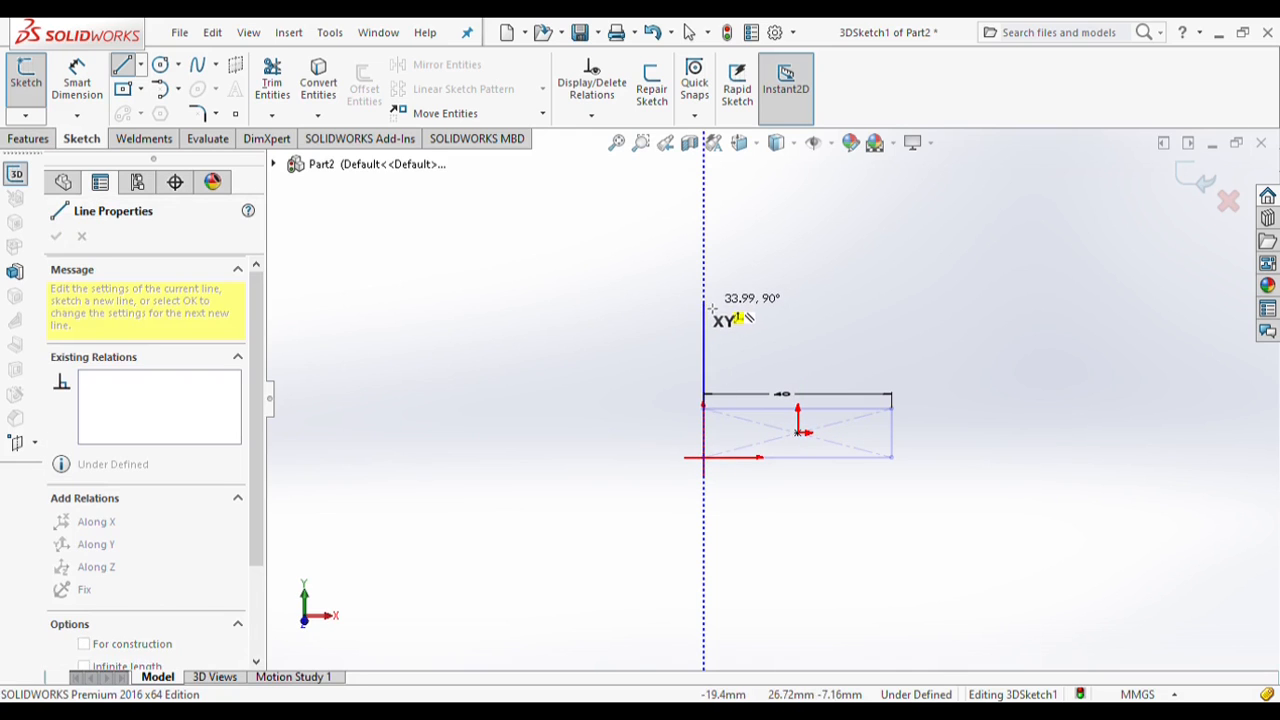
{"action": "left_click", "coordinate": [711, 308]}
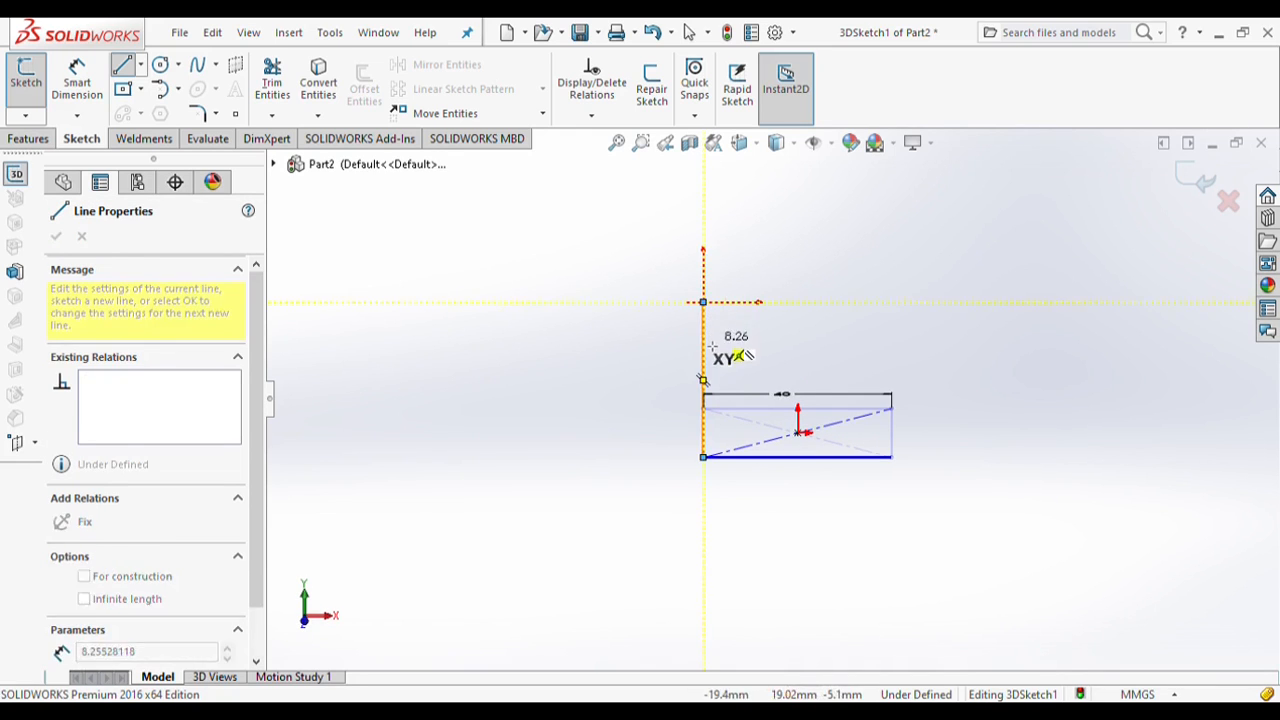
{"action": "key", "text": "Escape"}
- Copy the vertical line to the square's back-left corner
{"action": "key", "text": "Left"}
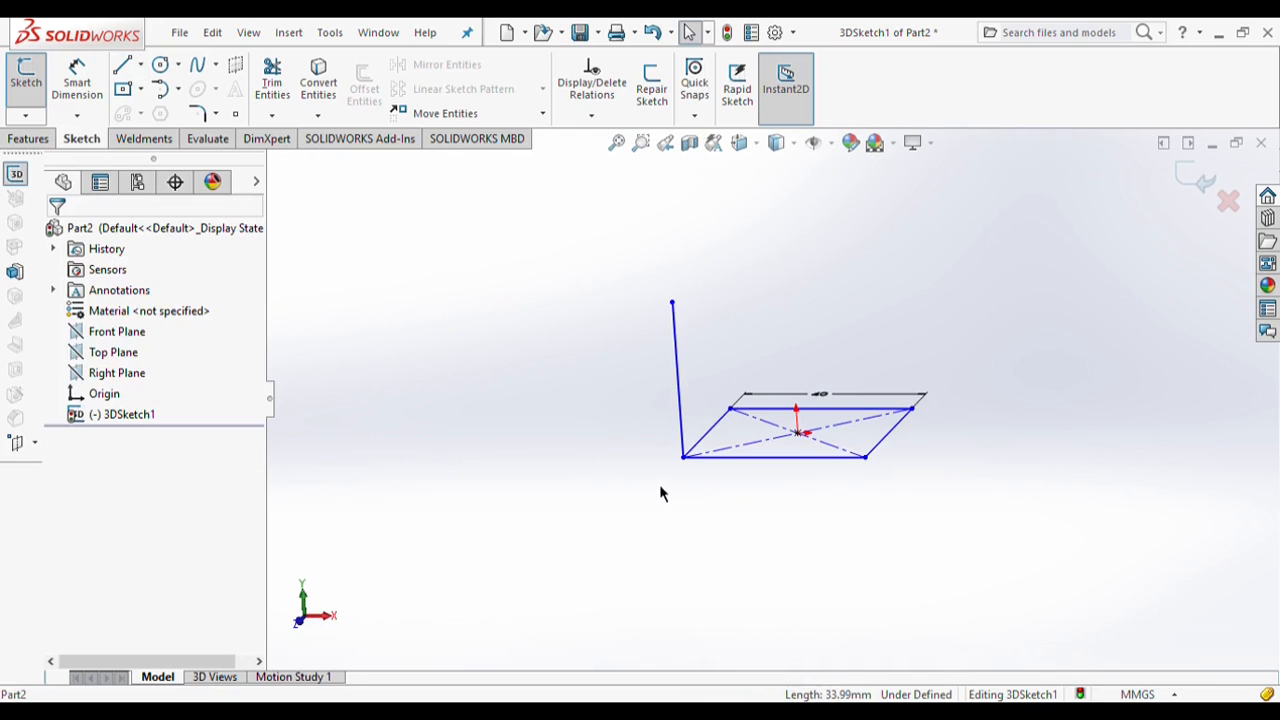
{"action": "left_click", "coordinate": [677, 364]}
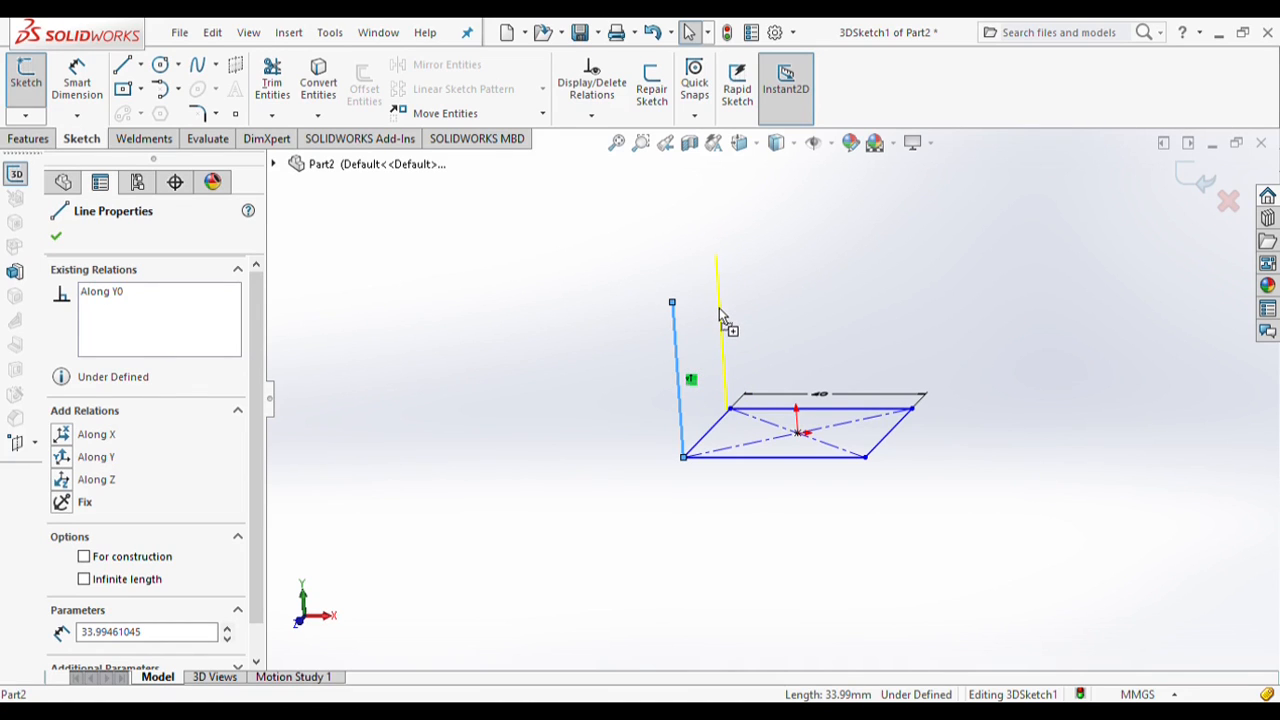
{"action": "left_click", "coordinate": [719, 310]}
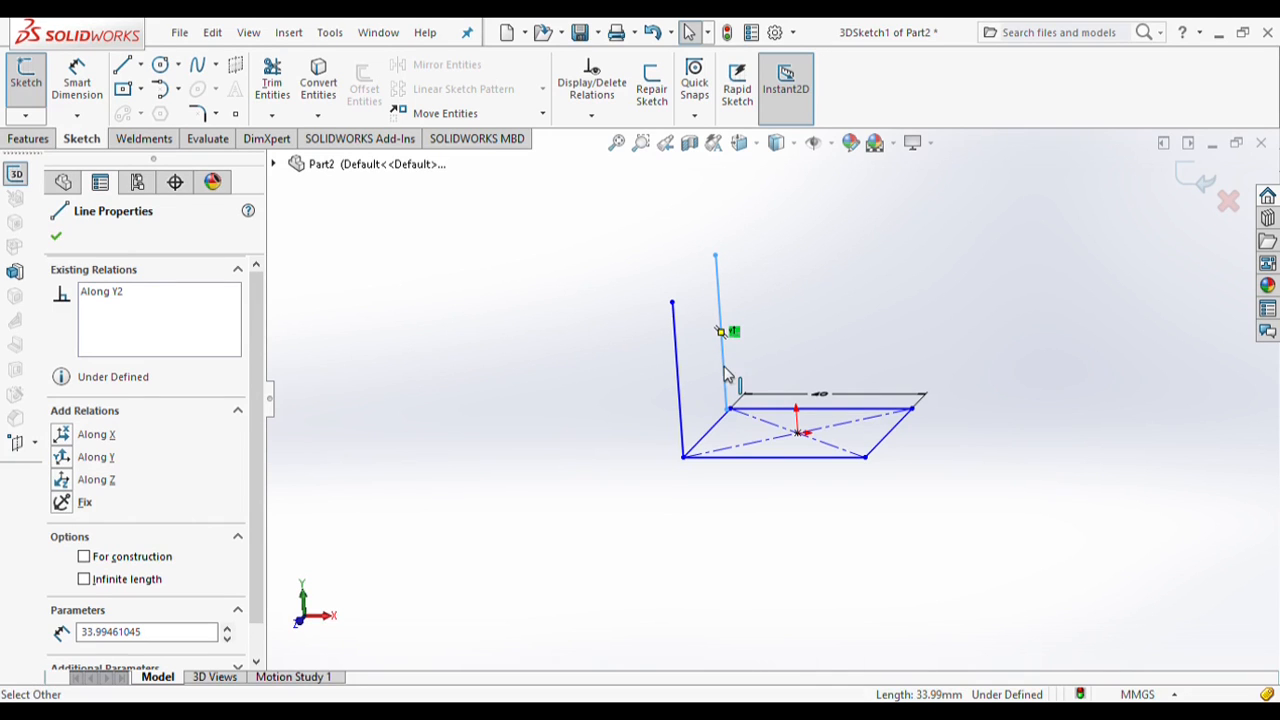
{"action": "left_click", "coordinate": [914, 357]}
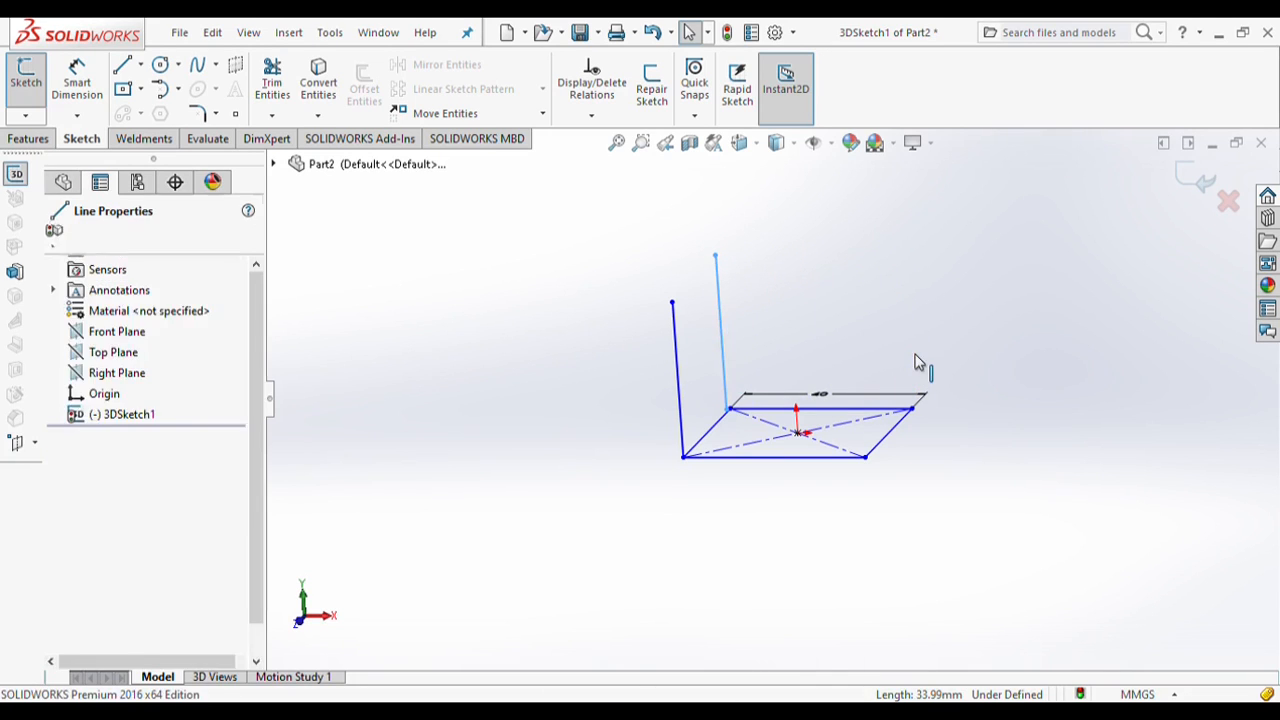
- Copy the vertical line to near the square's back-right and front-right corners
{"action": "left_click_drag", "start_coordinate": [914, 357], "coordinate": [866, 483]}
{"action": "key", "text": "ctrl+z"}
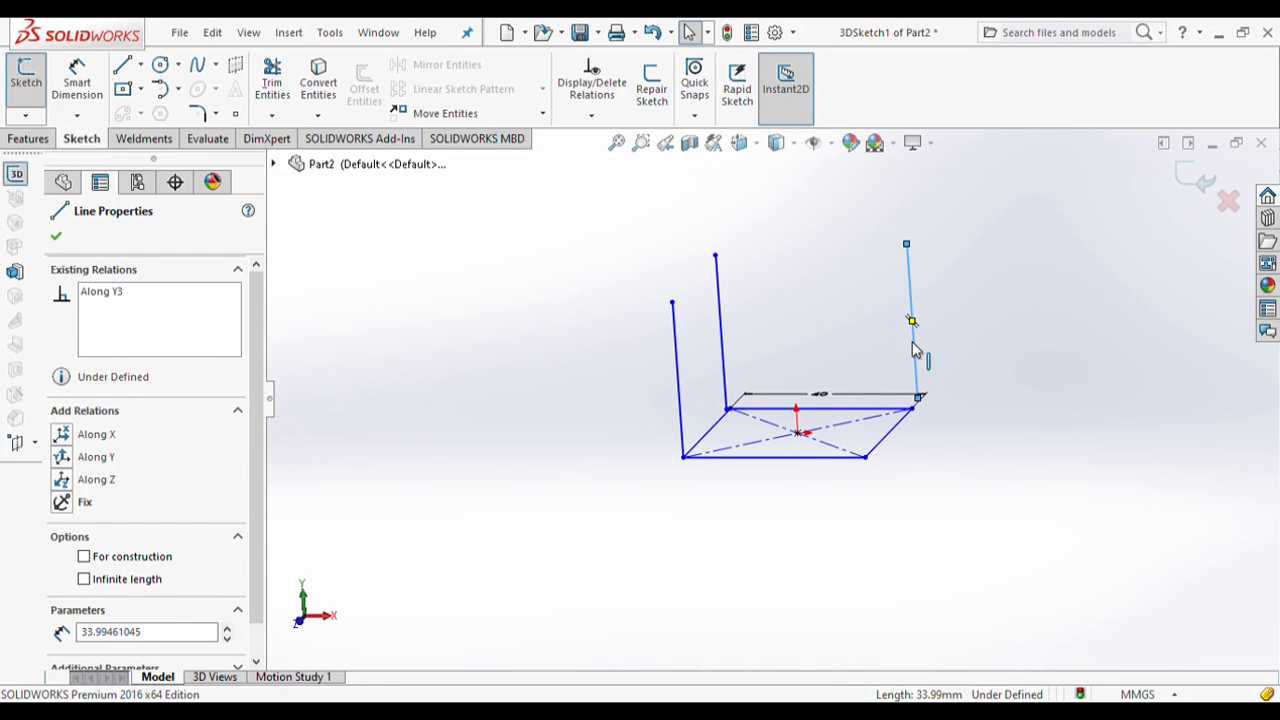
{"action": "left_click_drag", "start_coordinate": [914, 349], "coordinate": [868, 436], "text": "ctrl"}
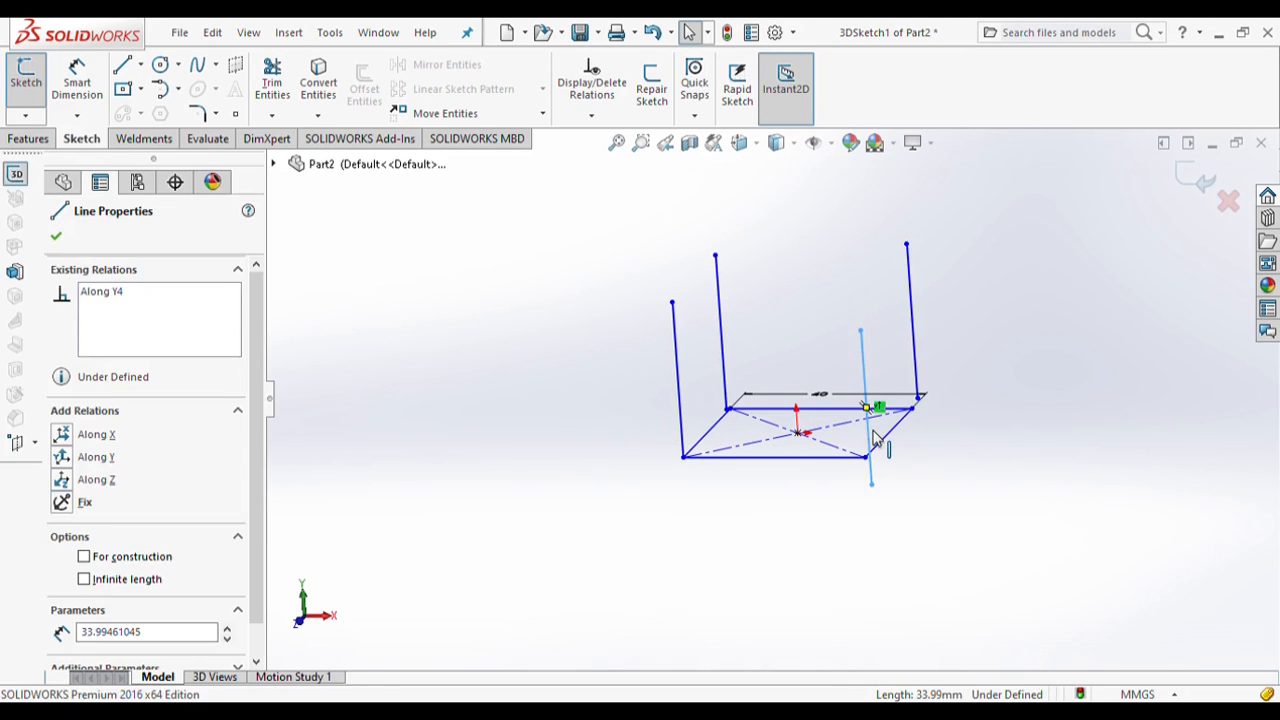
- Merge the lower endpoint of the back-left vertical line with the square's back-left corner point
{"action": "scroll", "coordinate": [748, 422], "scroll_direction": "down", "scroll_amount": 2}
{"action": "scroll", "coordinate": [748, 422], "scroll_direction": "down", "scroll_amount": 4}
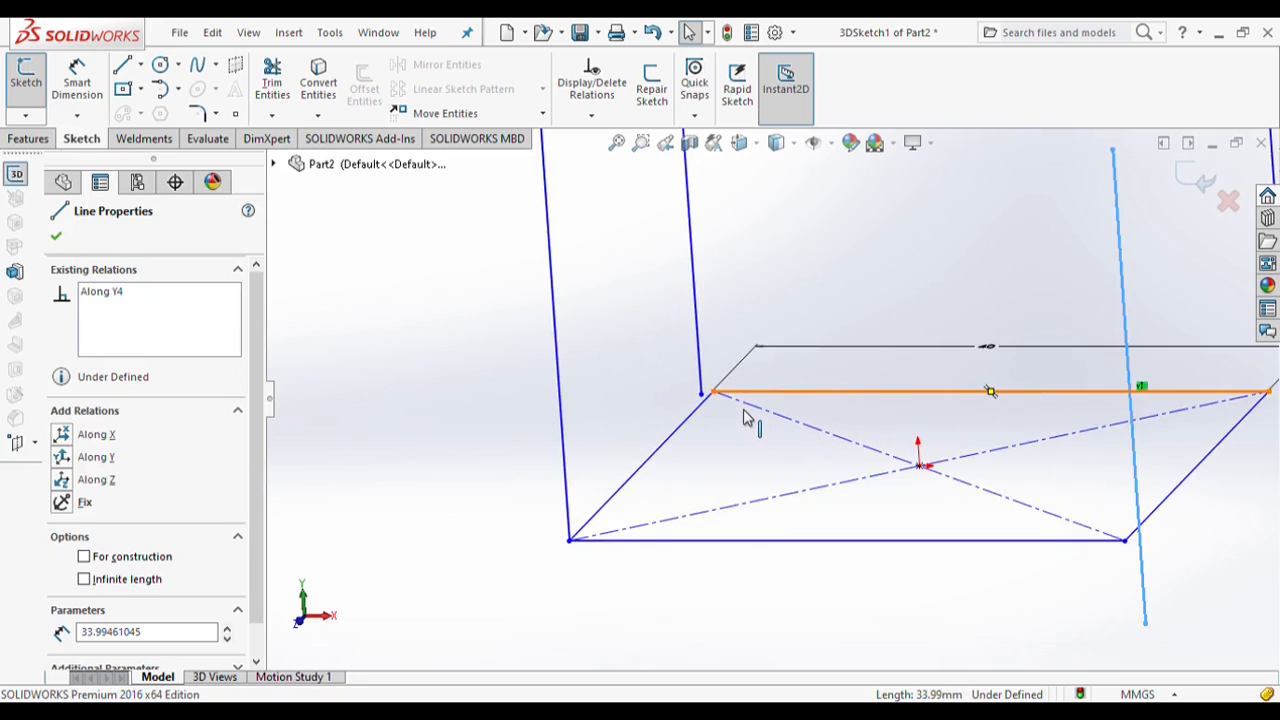
{"action": "left_click", "coordinate": [679, 362]}
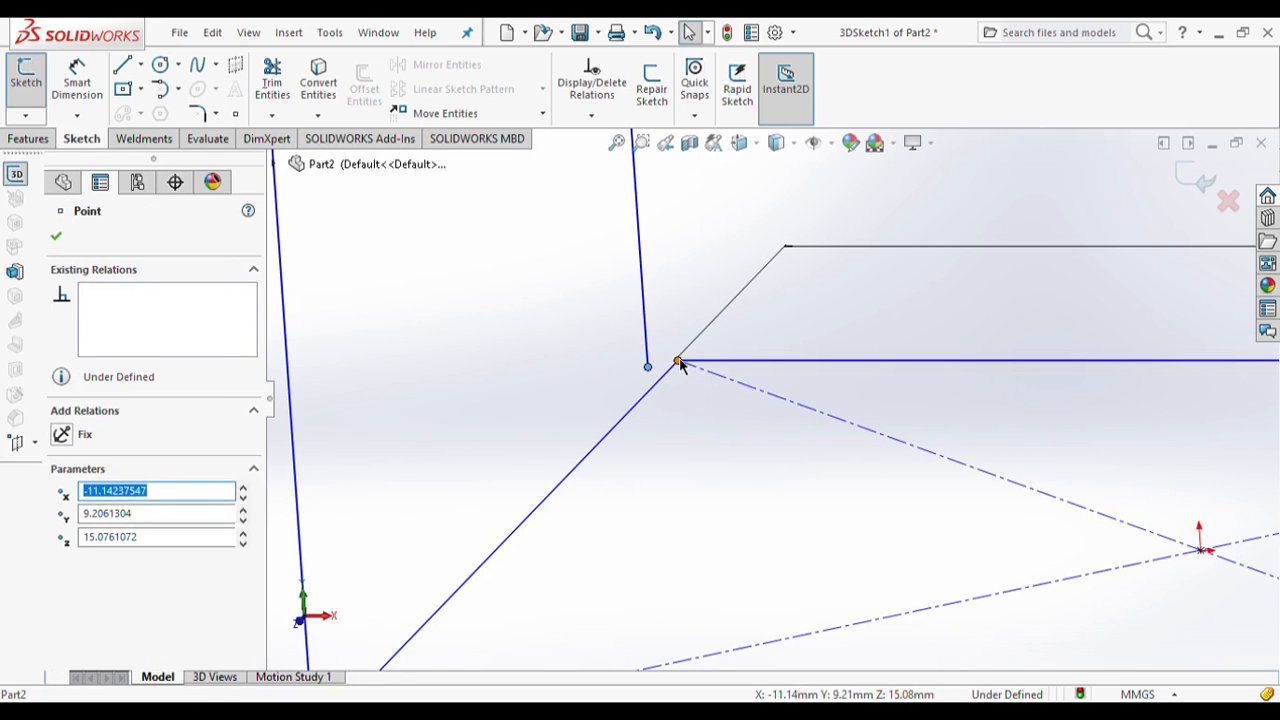
{"action": "left_click", "coordinate": [647, 367], "text": "ctrl"}
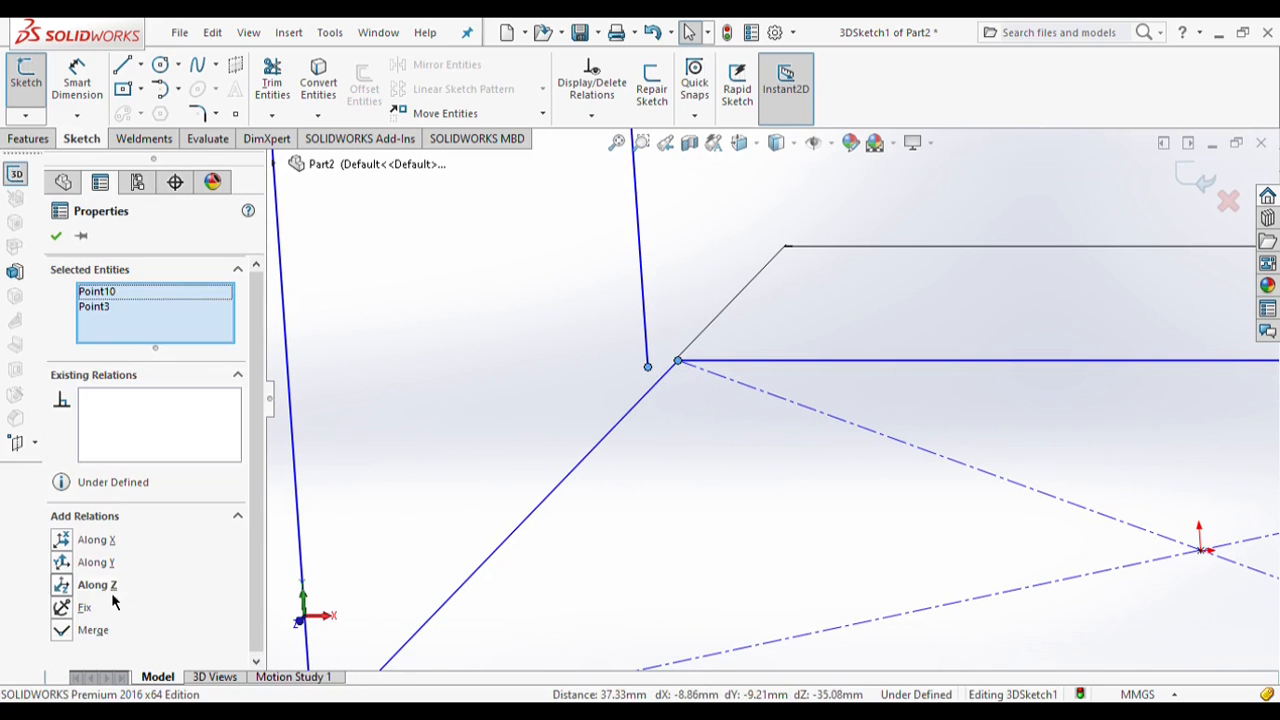
{"action": "left_click", "coordinate": [62, 630]}
{"action": "scroll", "coordinate": [906, 493], "scroll_direction": "up", "scroll_amount": 5}
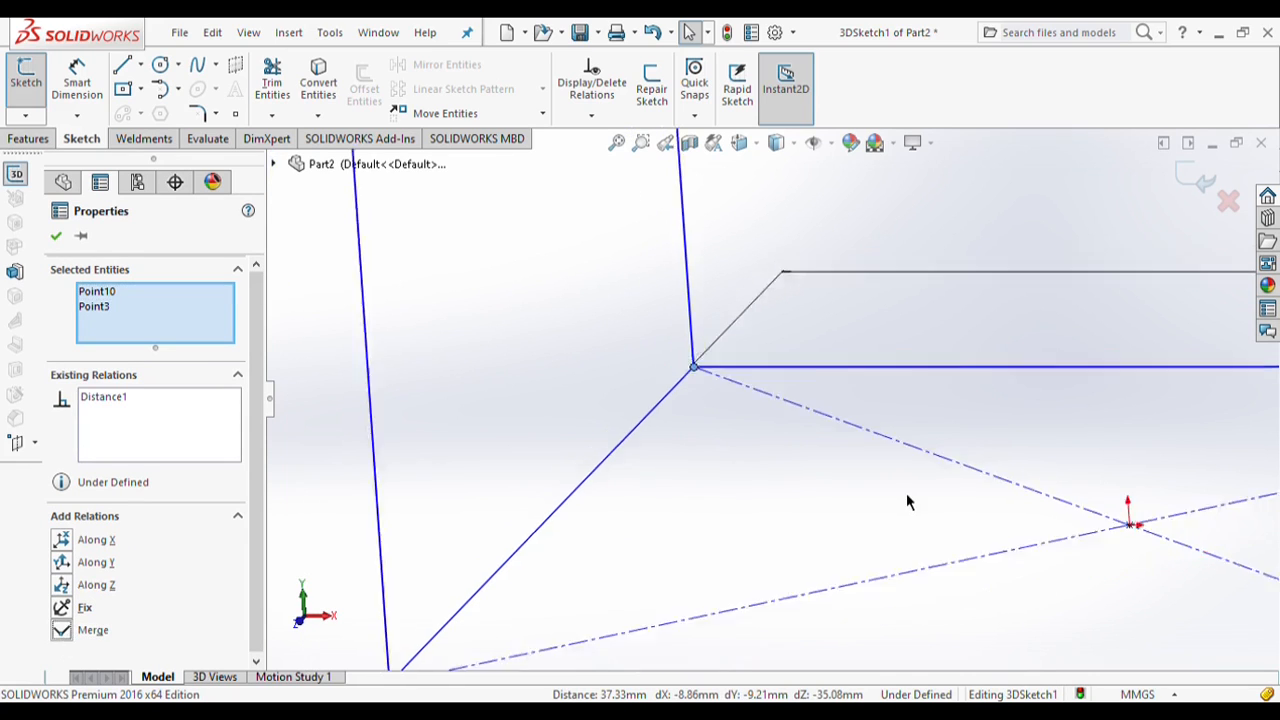
{"action": "left_click", "coordinate": [906, 493]}
- Merge the lower endpoint of the back-right vertical line with the square's back-right corner point
{"action": "scroll", "coordinate": [700, 453], "scroll_direction": "down", "scroll_amount": 6}
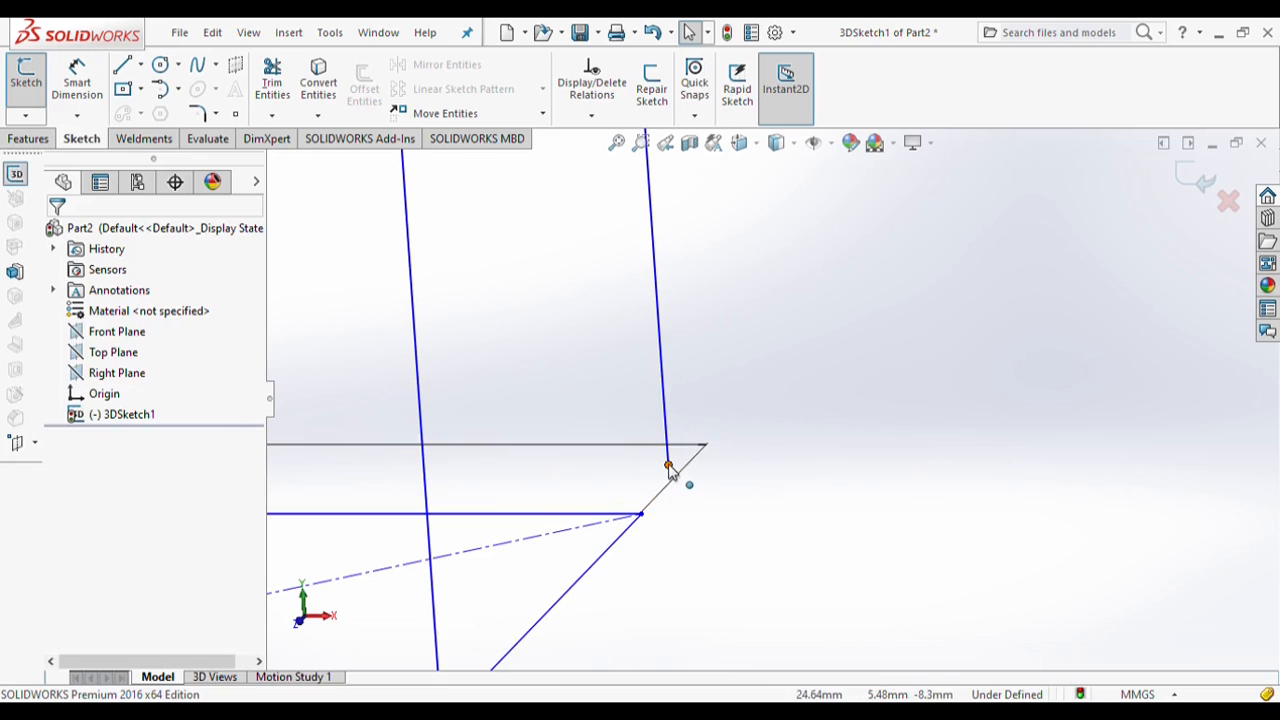
{"action": "left_click", "coordinate": [668, 467]}
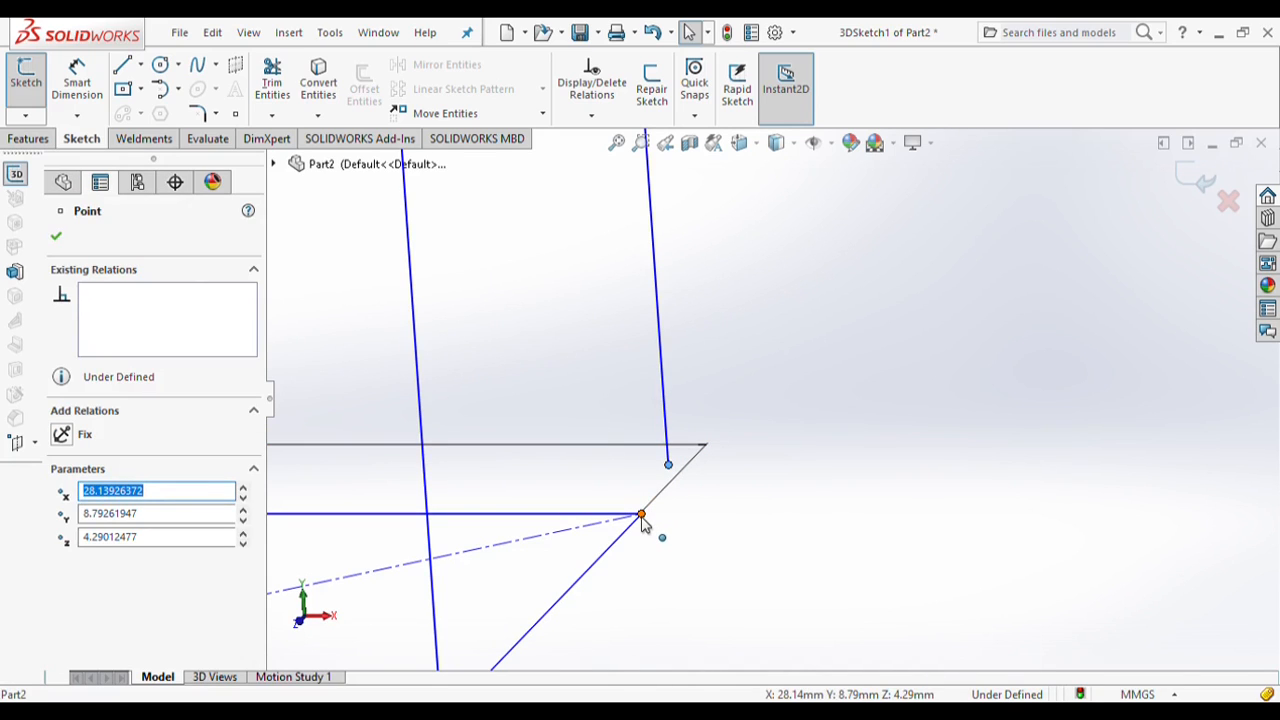
{"action": "left_click", "coordinate": [641, 516], "text": "ctrl"}
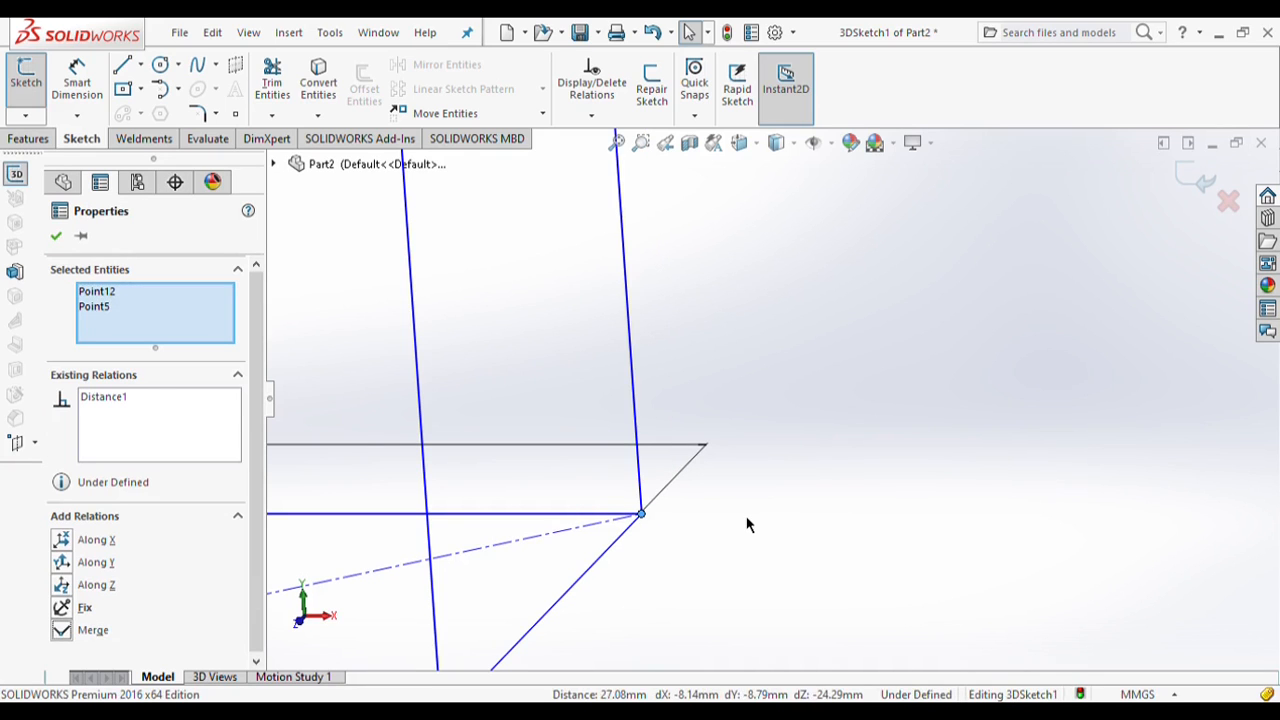
- Merge the lower endpoint of the front-right vertical line with the square's front-right corner point
{"action": "scroll", "coordinate": [748, 517], "scroll_direction": "up", "scroll_amount": 5}
{"action": "scroll", "coordinate": [662, 571], "scroll_direction": "down", "scroll_amount": 4}
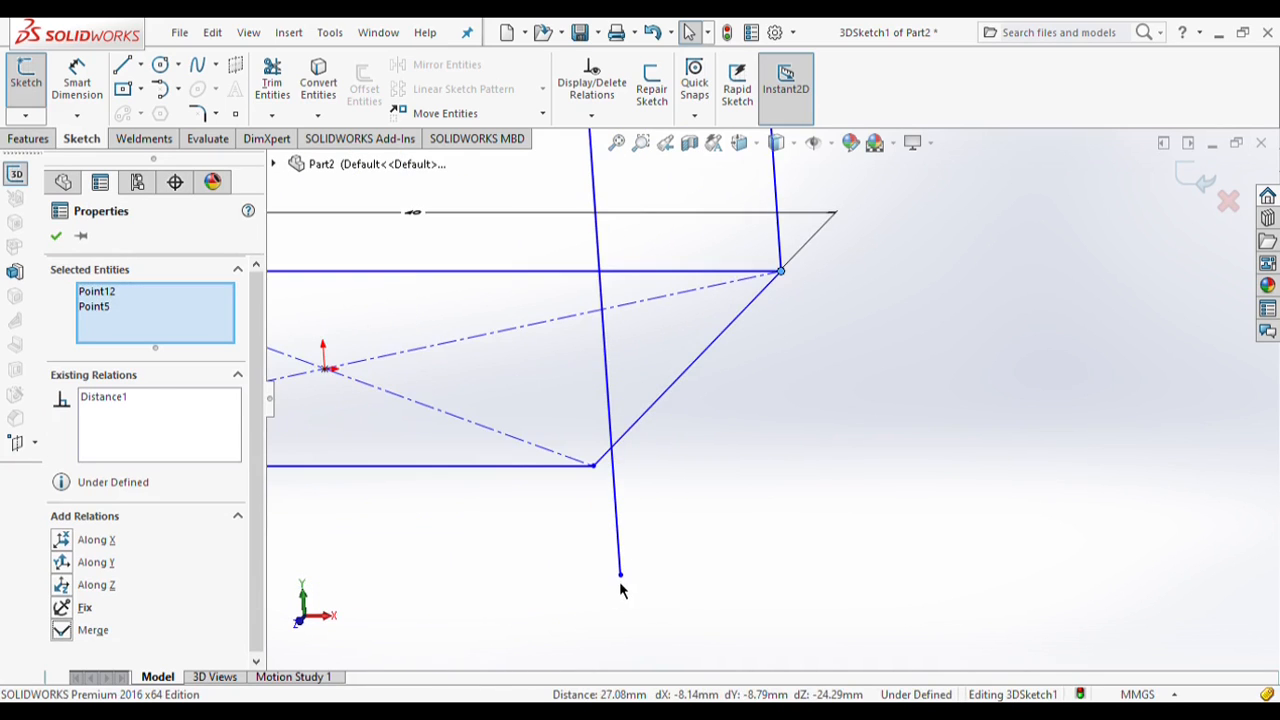
{"action": "left_click", "coordinate": [620, 576]}
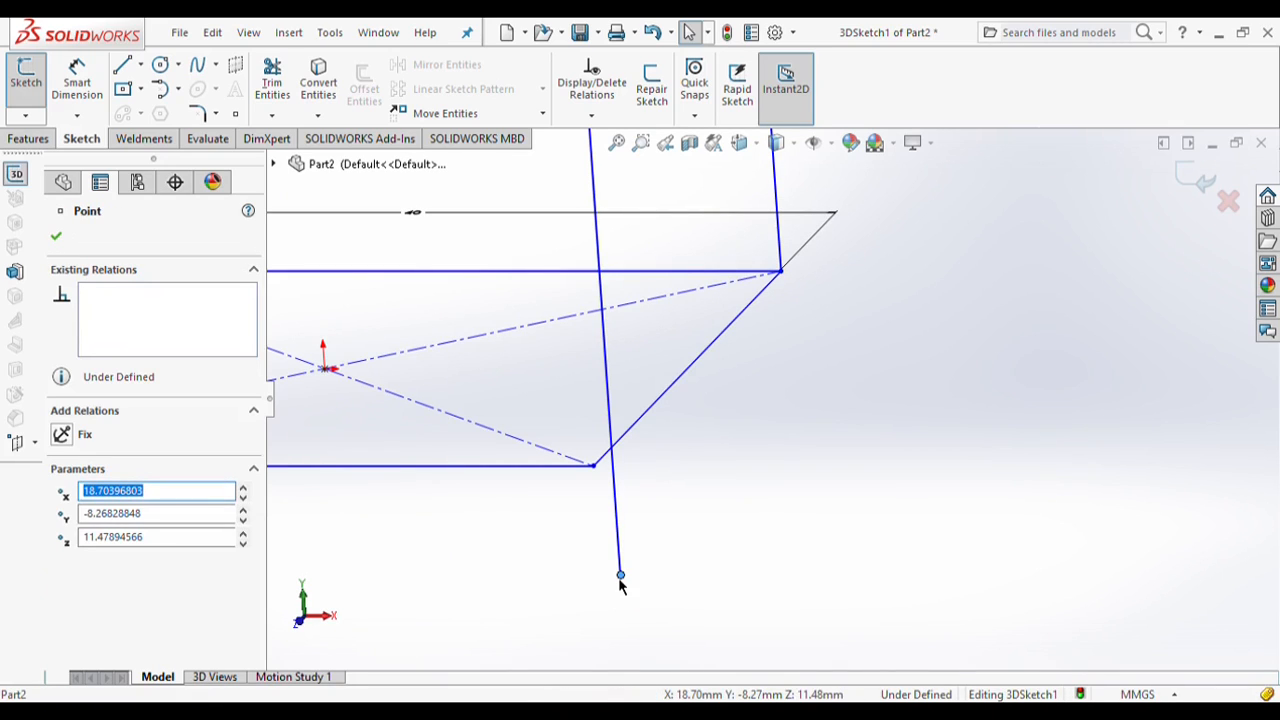
{"action": "left_click", "coordinate": [594, 467], "text": "ctrl"}
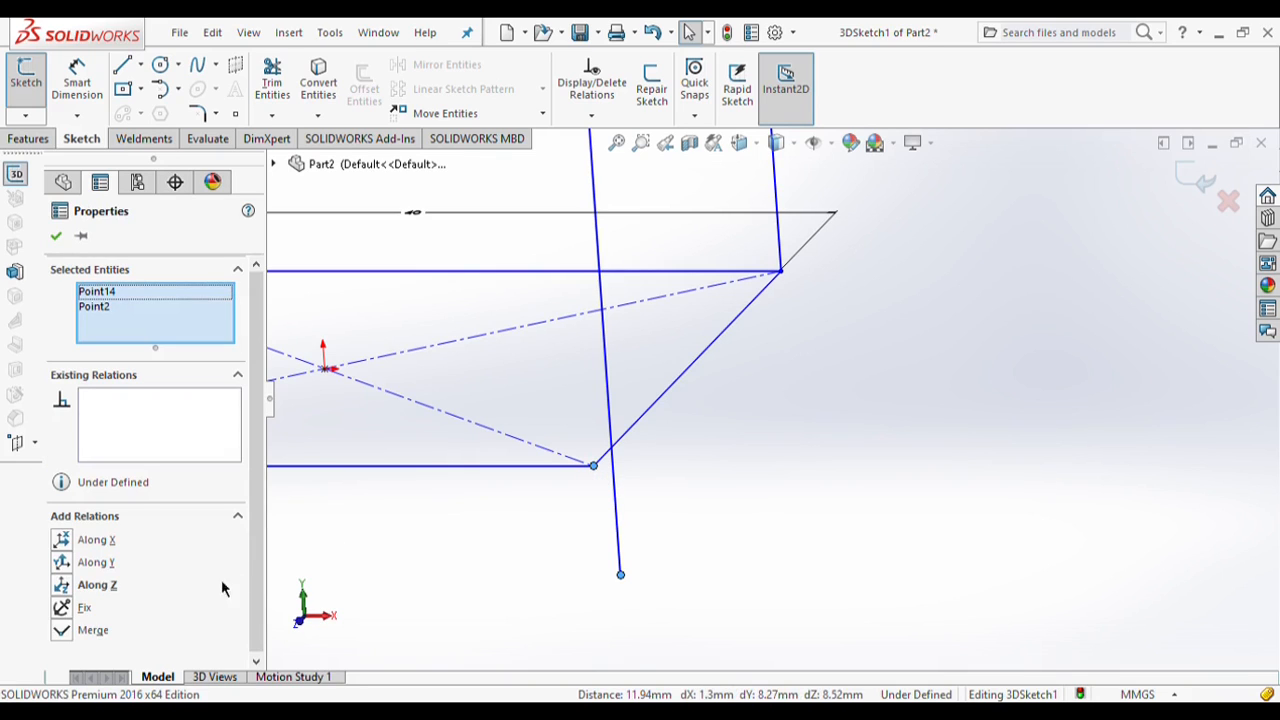
{"action": "left_click", "coordinate": [62, 631]}
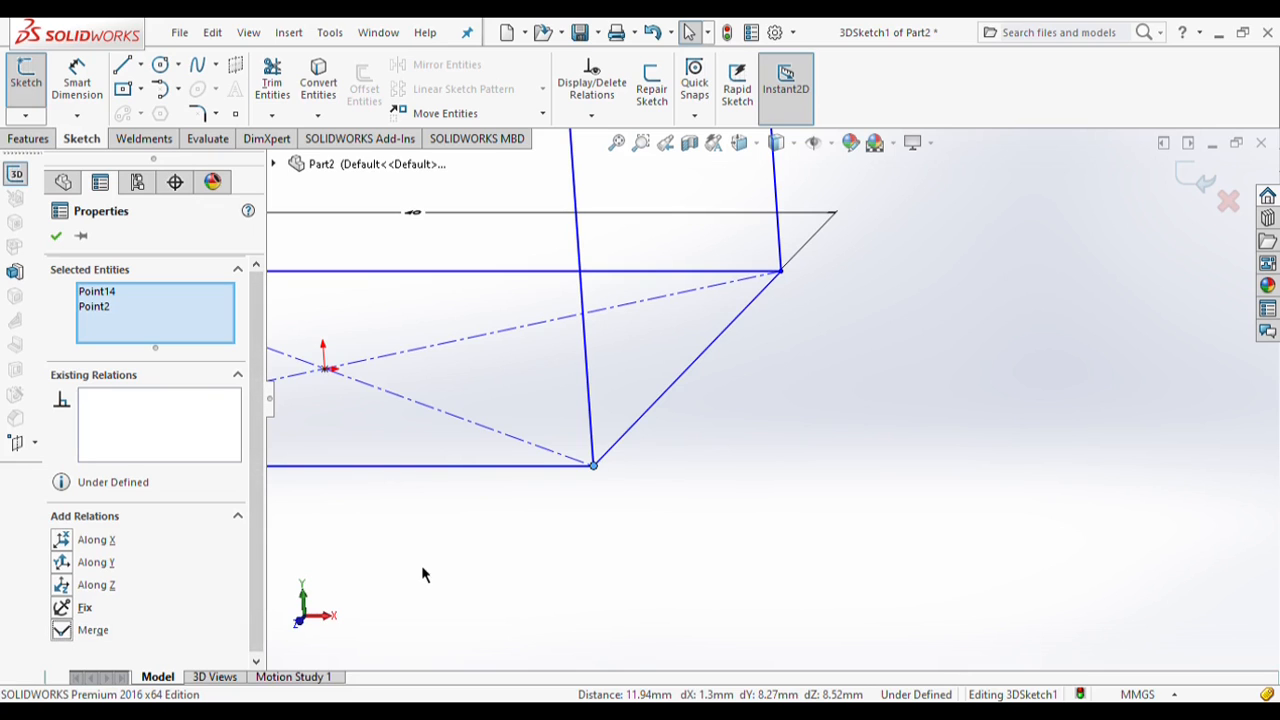
{"action": "scroll", "coordinate": [579, 557], "scroll_direction": "up", "scroll_amount": 2}
{"action": "scroll", "coordinate": [507, 520], "scroll_direction": "up", "scroll_amount": 3}
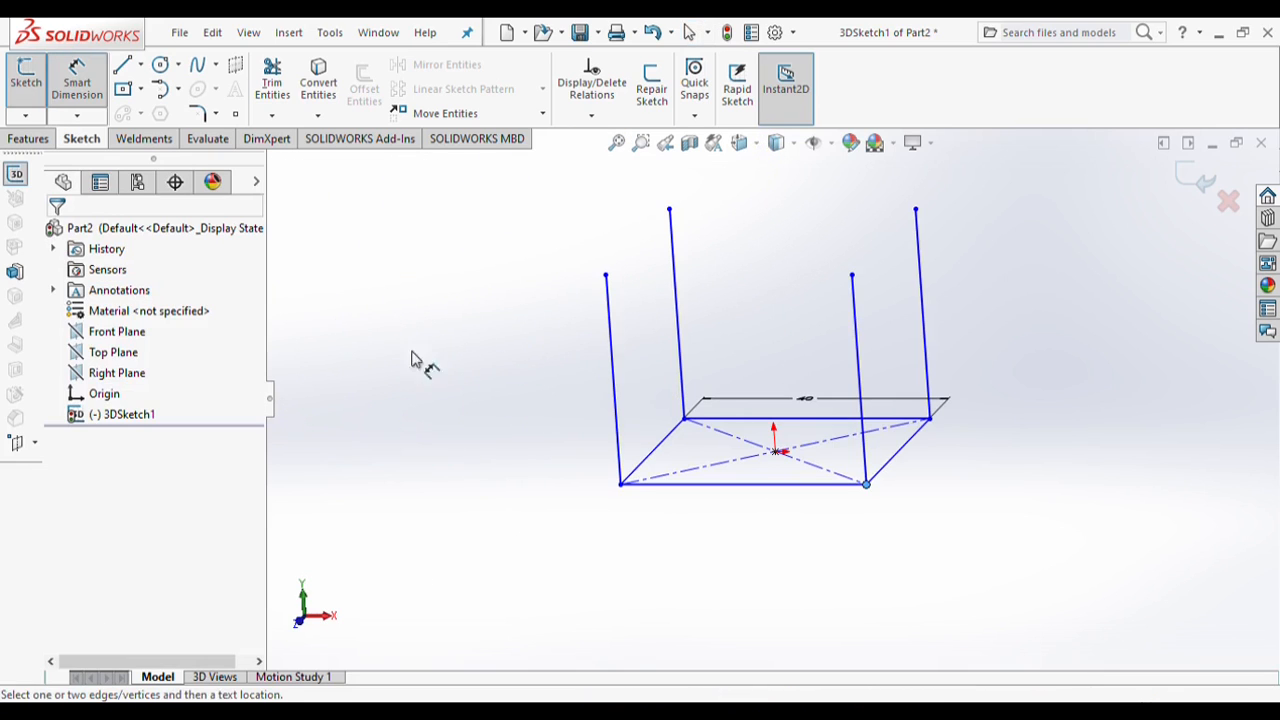
{"action": "key", "text": "Escape"}
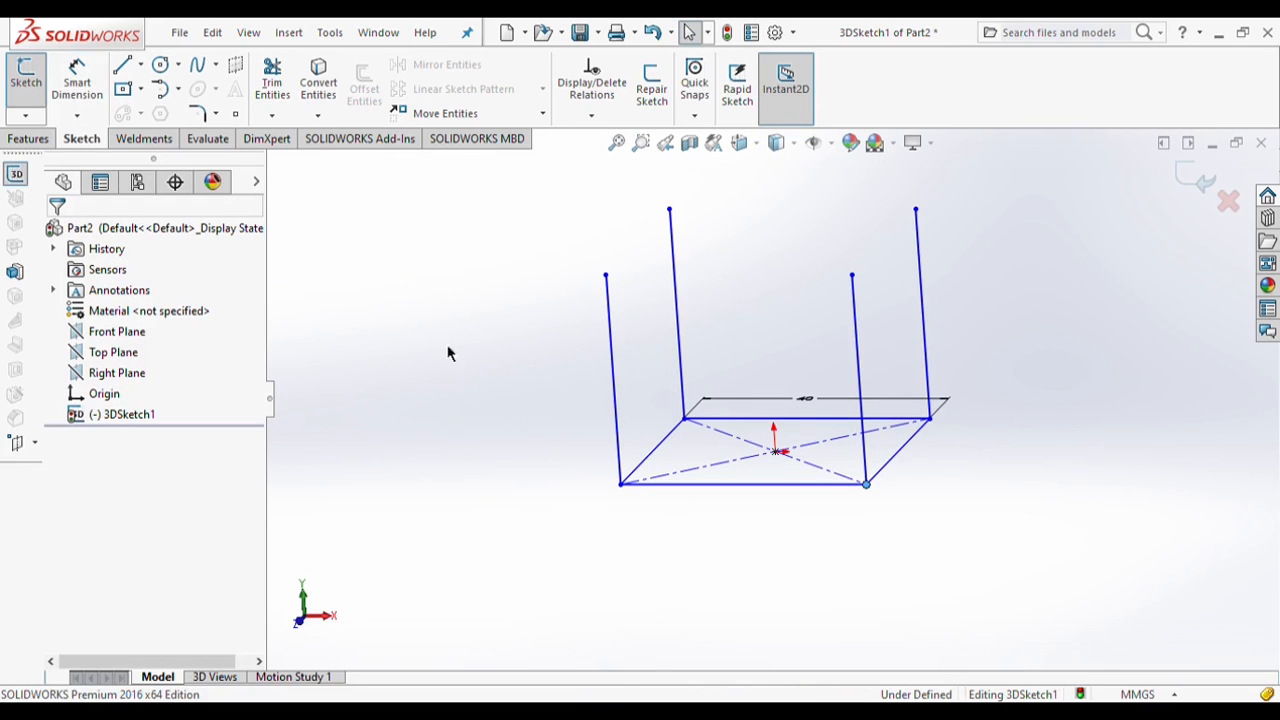
- Apply an Equal relation to the base square's front edge and all four vertical lines
{"action": "left_click", "coordinate": [703, 489]}
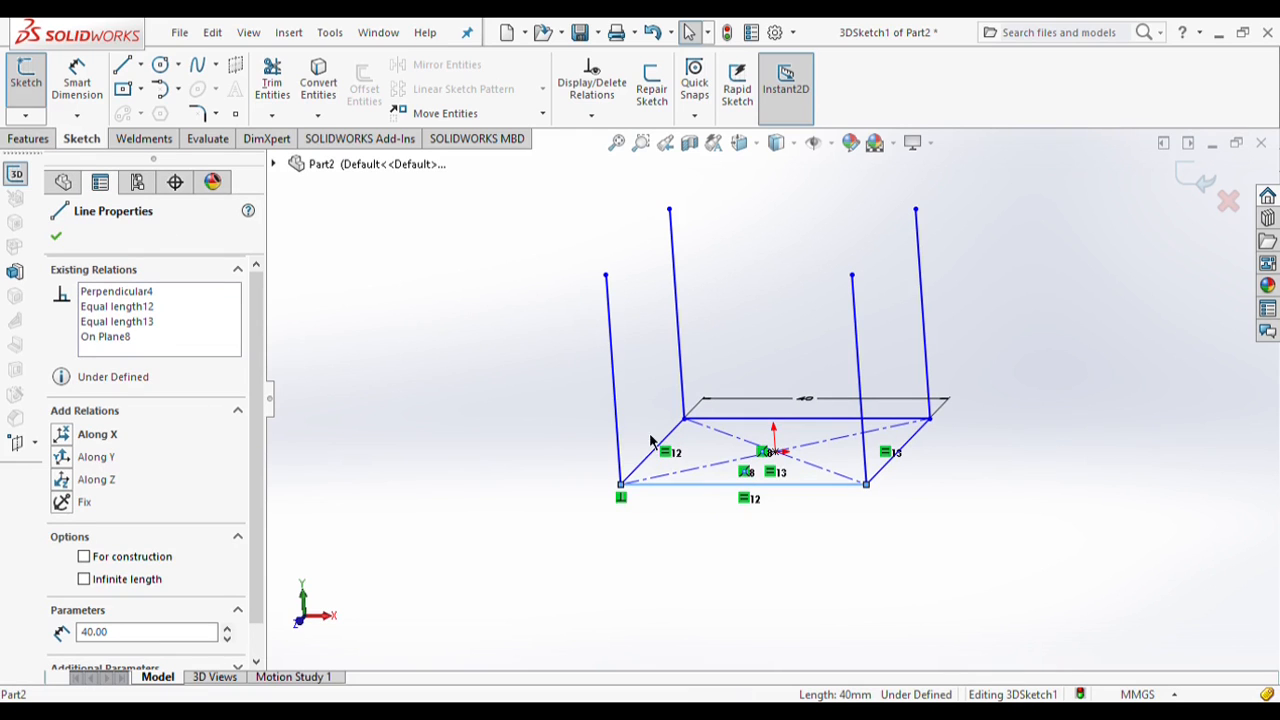
{"action": "left_click", "coordinate": [611, 332], "text": "ctrl"}
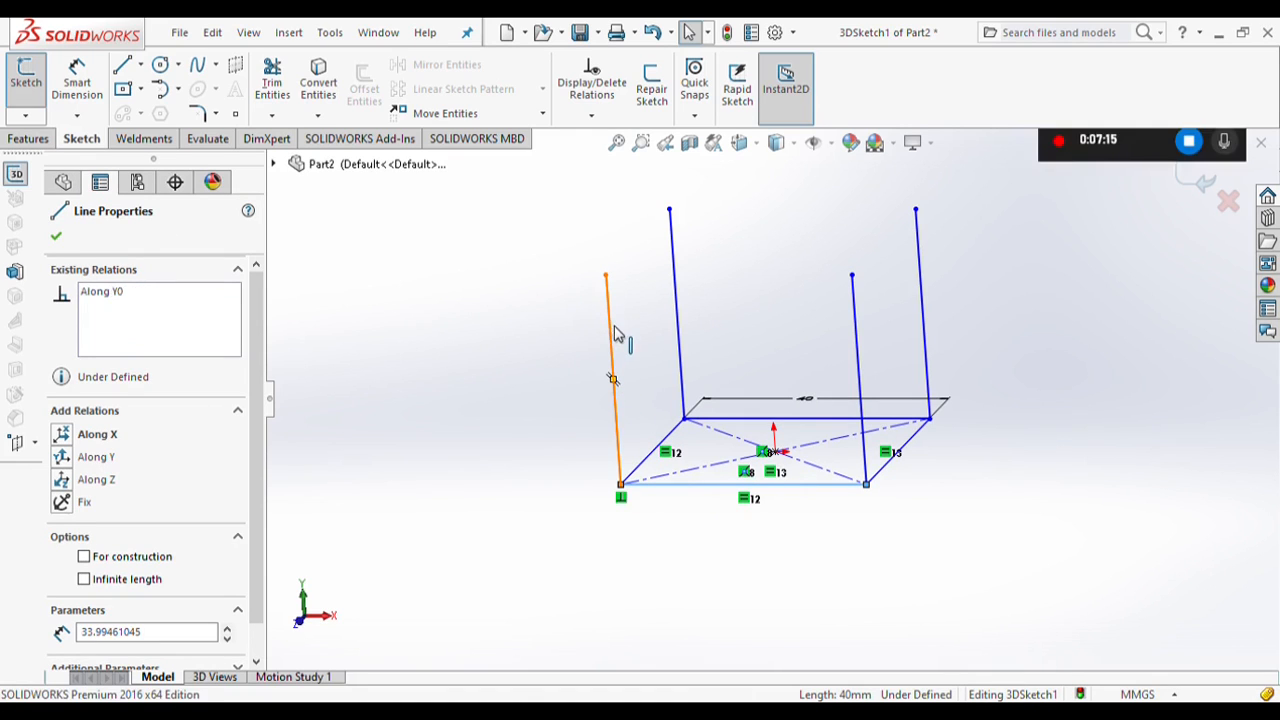
{"action": "left_click", "coordinate": [677, 297], "text": "ctrl"}
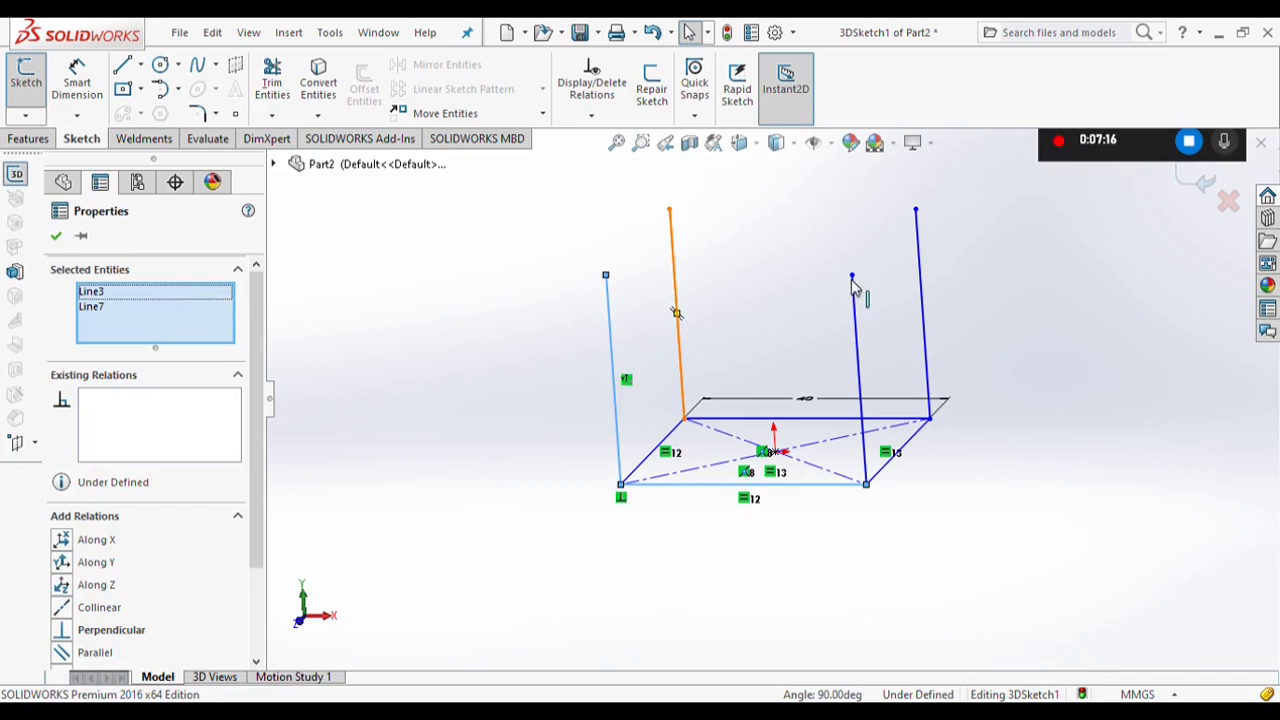
{"action": "left_click", "coordinate": [923, 308], "text": "ctrl"}
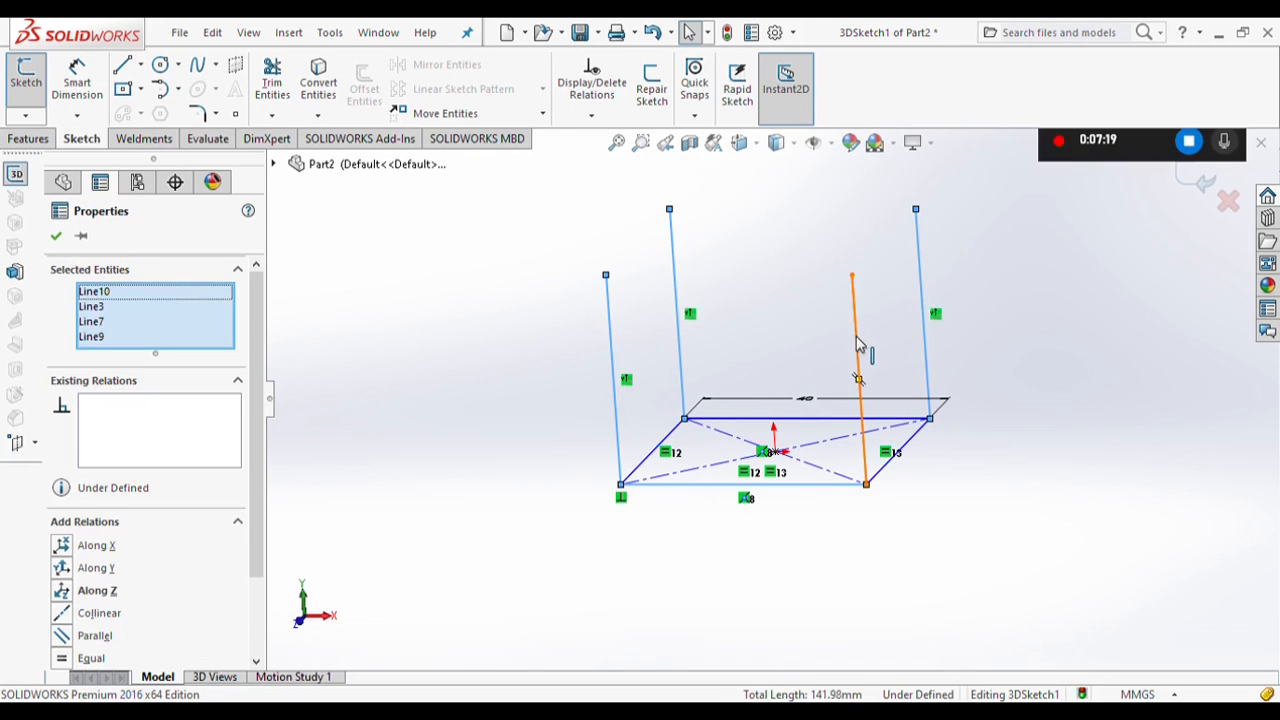
{"action": "left_click", "coordinate": [857, 344], "text": "ctrl"}
{"action": "scroll", "coordinate": [150, 450], "scroll_direction": "down", "scroll_amount": 3}
{"action": "left_click", "coordinate": [92, 558]}
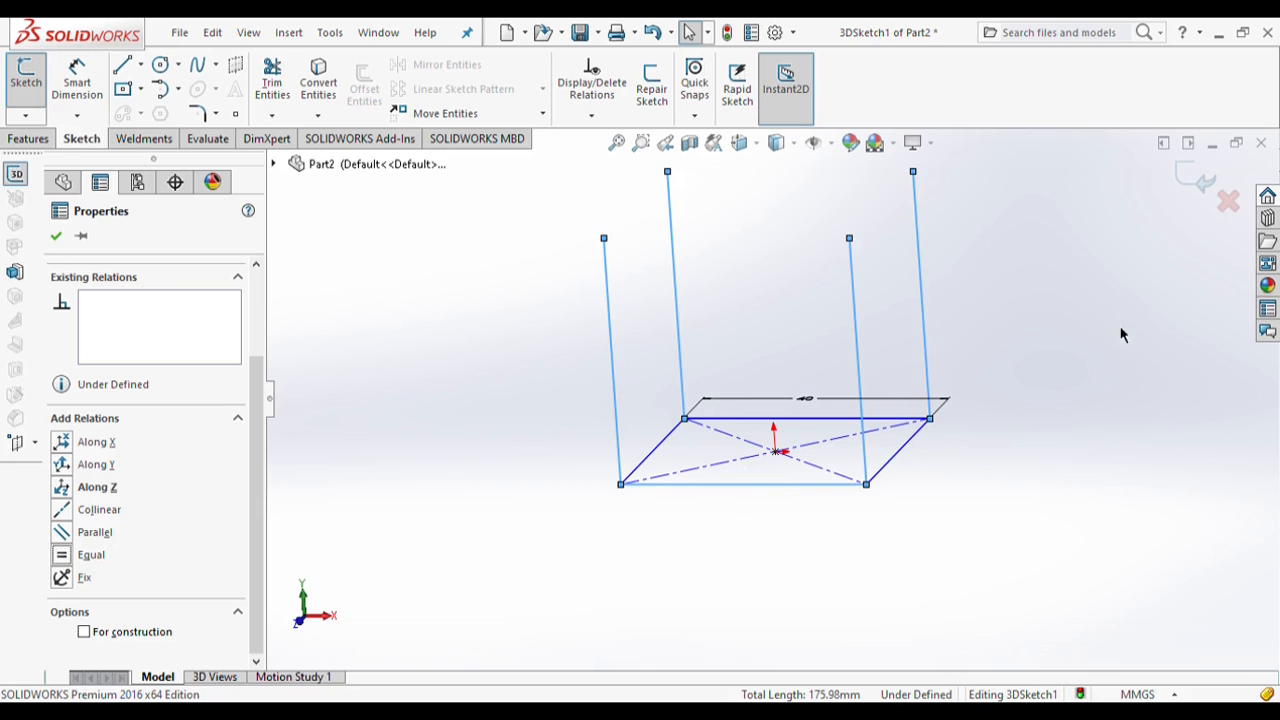
{"action": "left_click", "coordinate": [63, 241]}
{"action": "scroll", "coordinate": [532, 487], "scroll_direction": "up", "scroll_amount": 2}
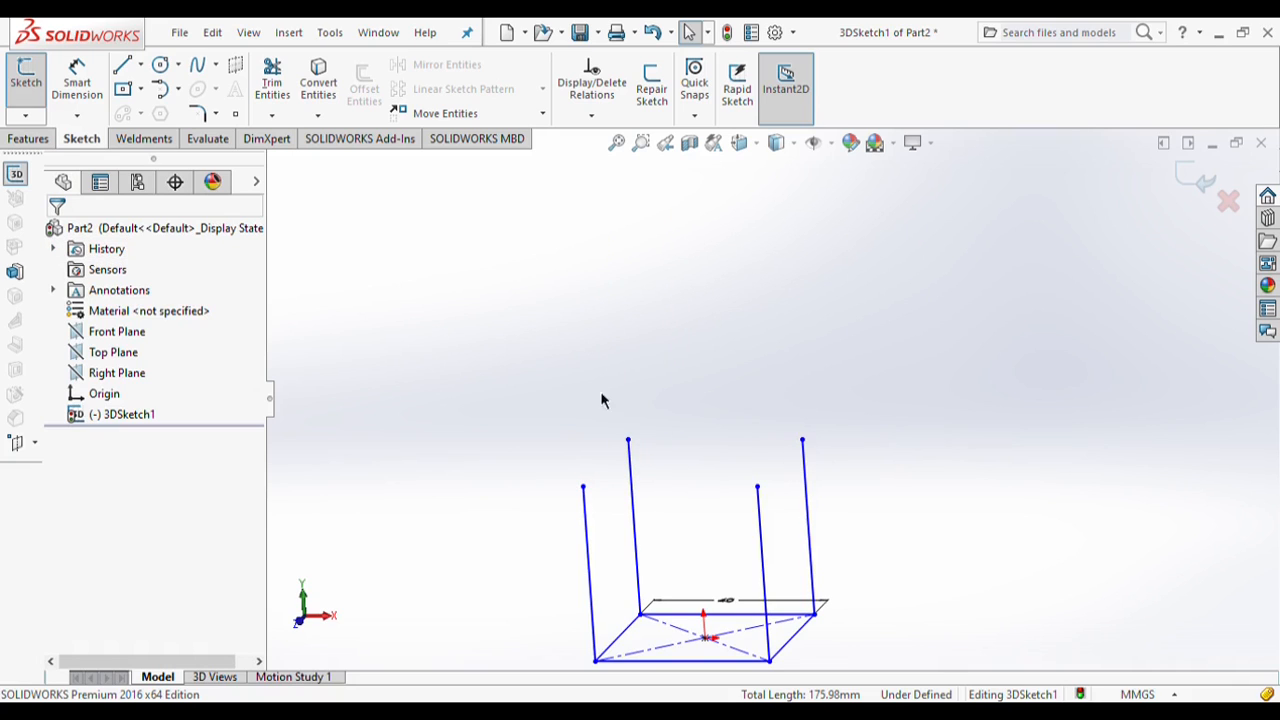
- Sketch lines joining the upper endpoints of the four vertical lines to close the cube's top square, and finish the 3D sketch
{"action": "left_click", "coordinate": [124, 67]}
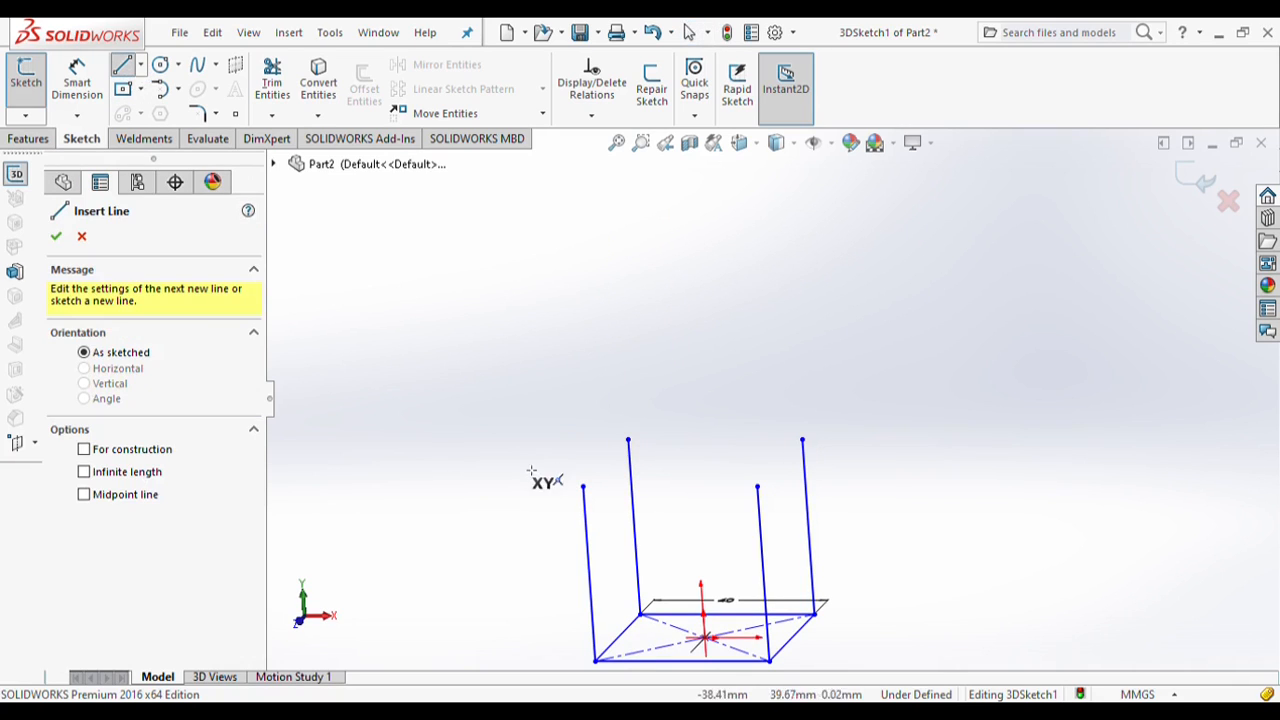
{"action": "left_click", "coordinate": [583, 488]}
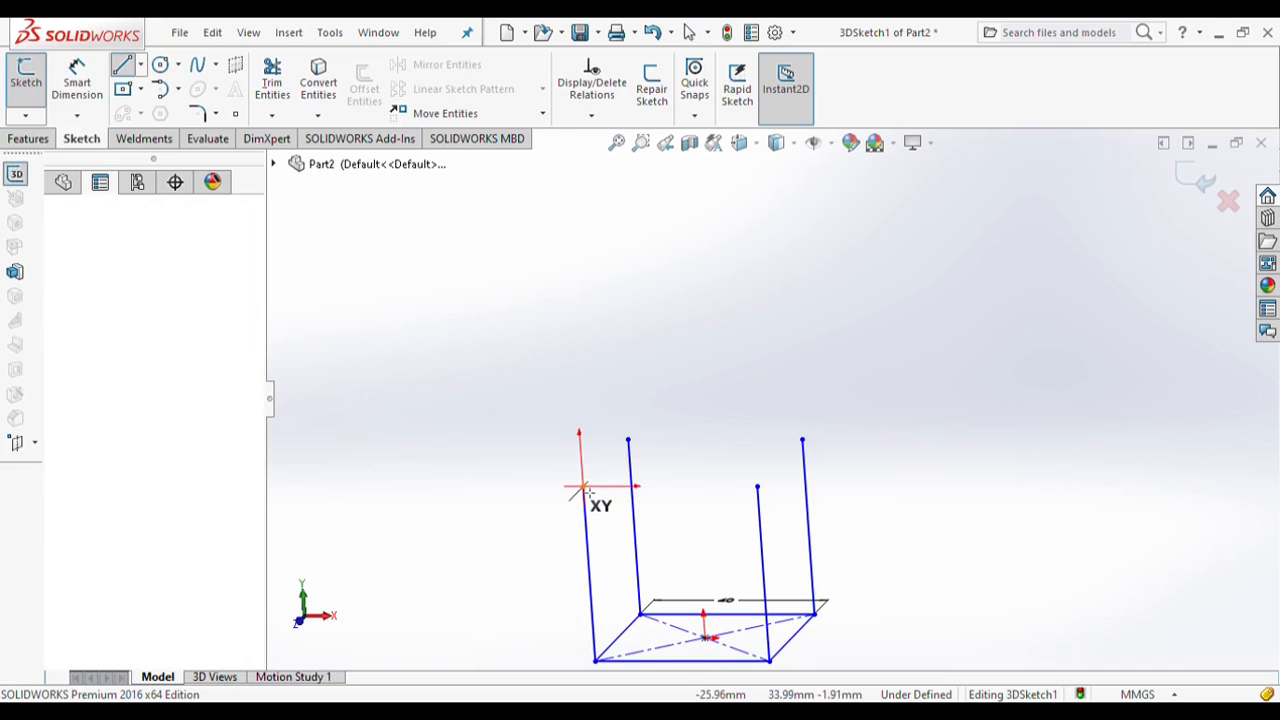
{"action": "left_click", "coordinate": [628, 440]}
{"action": "scroll", "coordinate": [600, 455], "scroll_direction": "down", "scroll_amount": 3}
{"action": "left_click", "coordinate": [963, 433]}
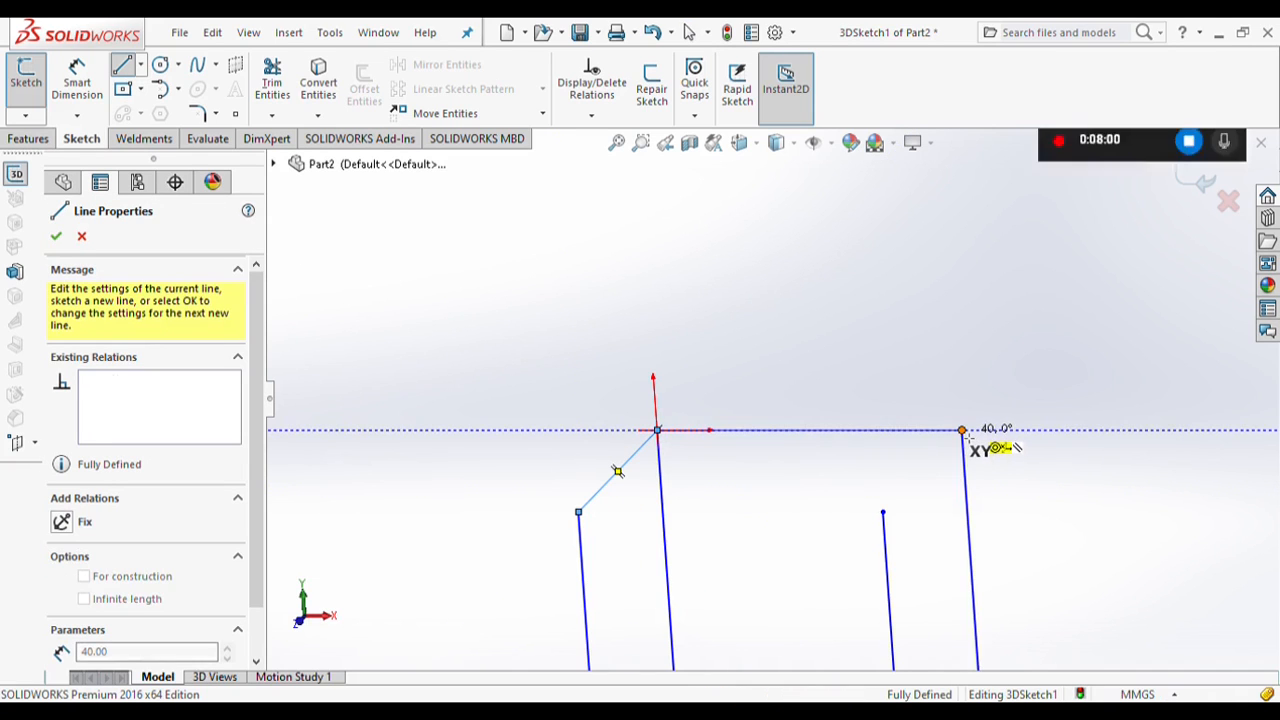
{"action": "scroll", "coordinate": [814, 500], "scroll_direction": "up", "scroll_amount": 5}
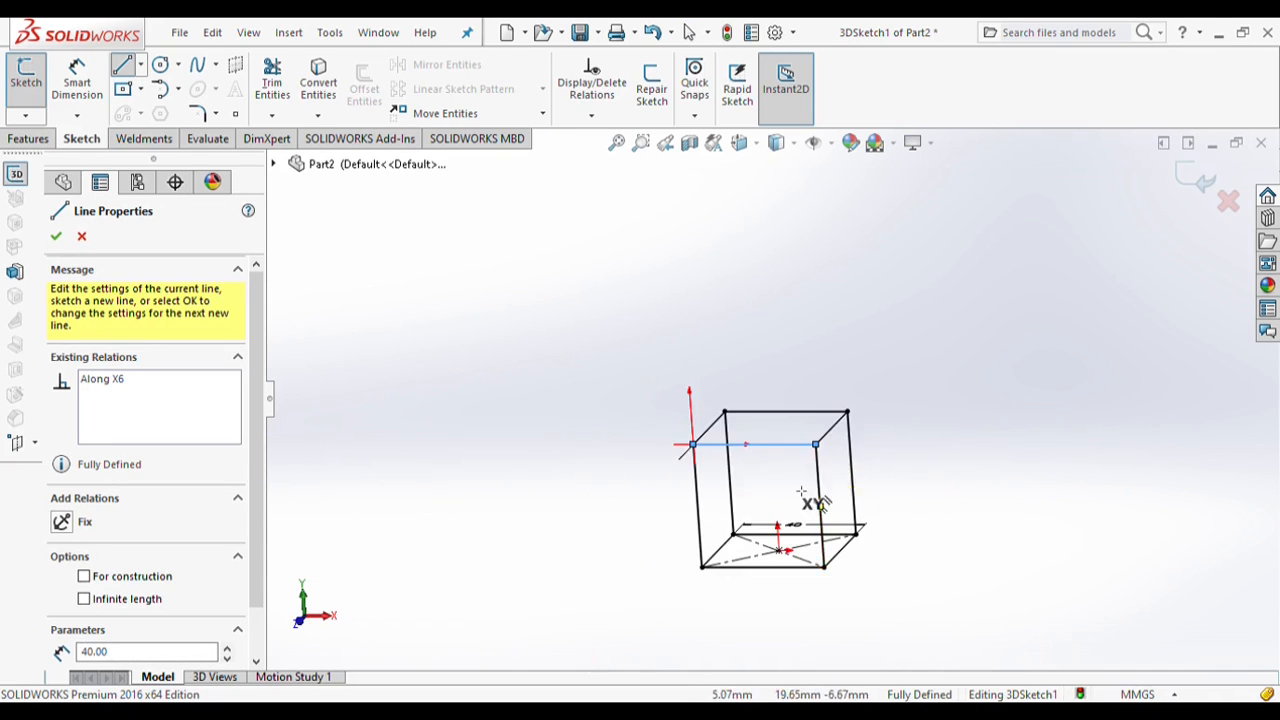
{"action": "left_click", "coordinate": [54, 243]}
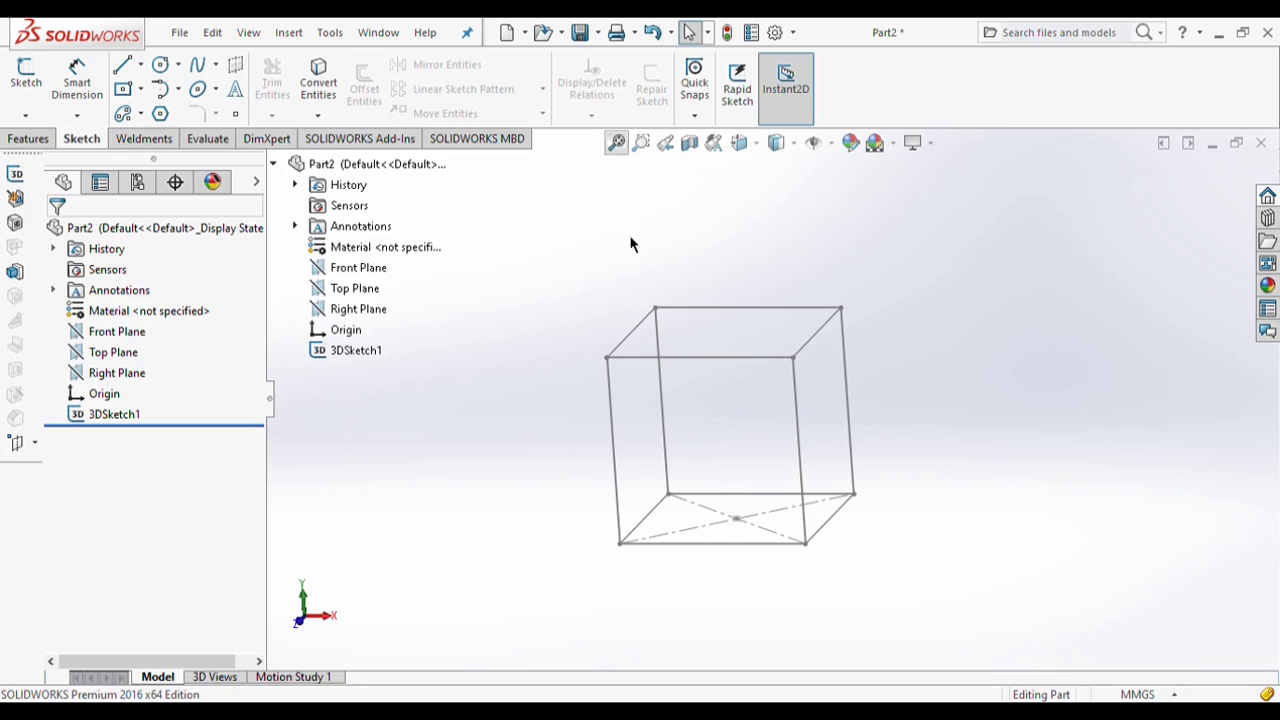
- Fit the whole cube sketch in the view, and zoom to an area at its upper front-left corner
{"action": "scroll", "coordinate": [700, 452], "scroll_direction": "up", "scroll_amount": 8}
{"action": "scroll", "coordinate": [735, 430], "scroll_direction": "up", "scroll_amount": 2}
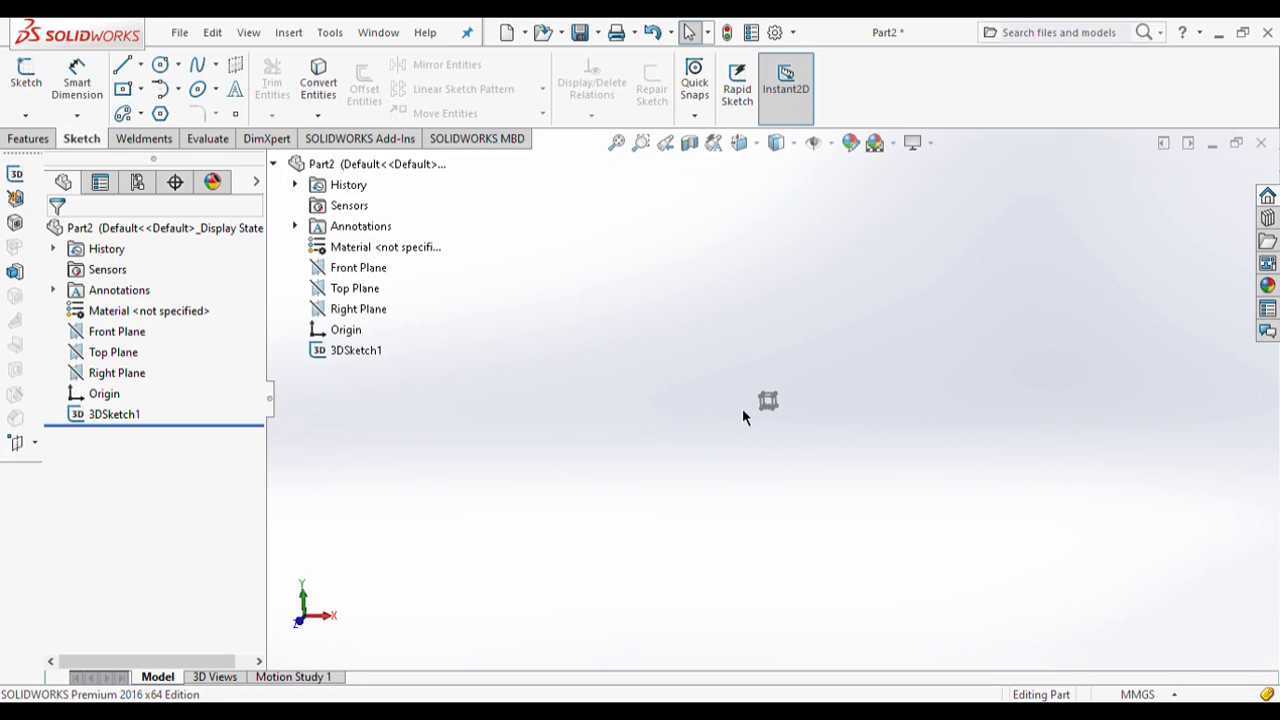
{"action": "scroll", "coordinate": [742, 408], "scroll_direction": "up", "scroll_amount": 2}
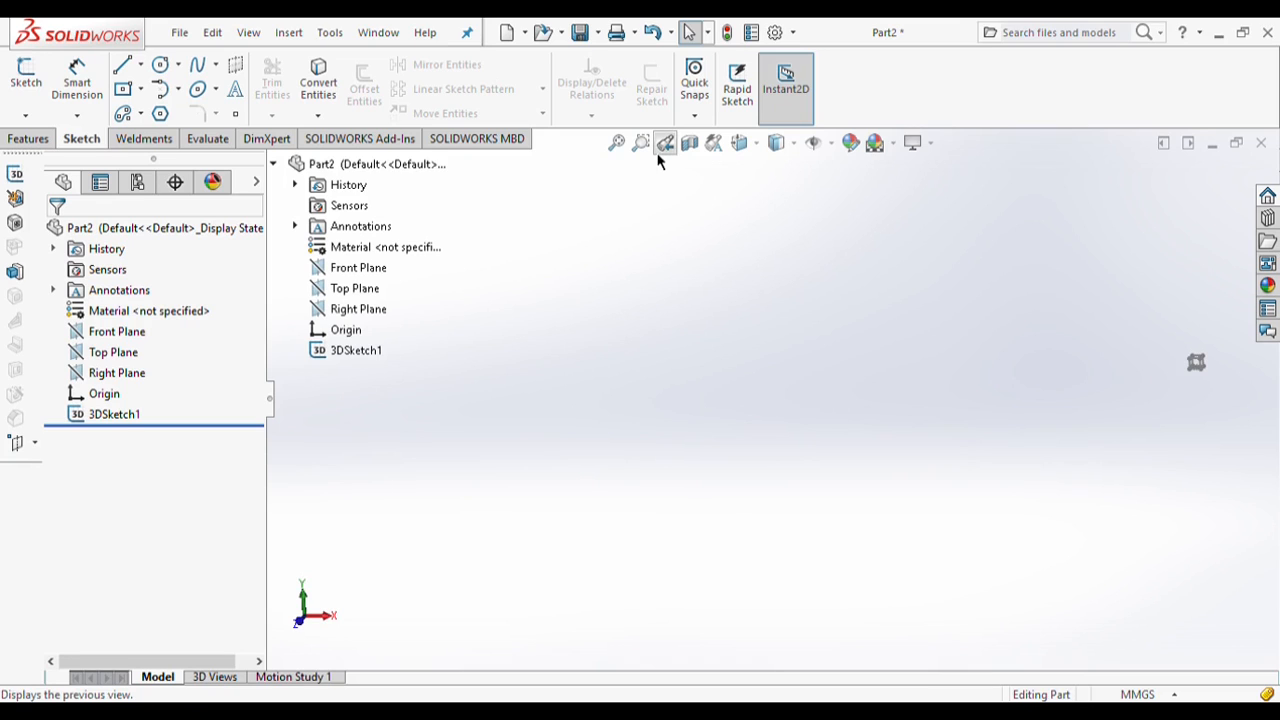
{"action": "left_click", "coordinate": [616, 144]}
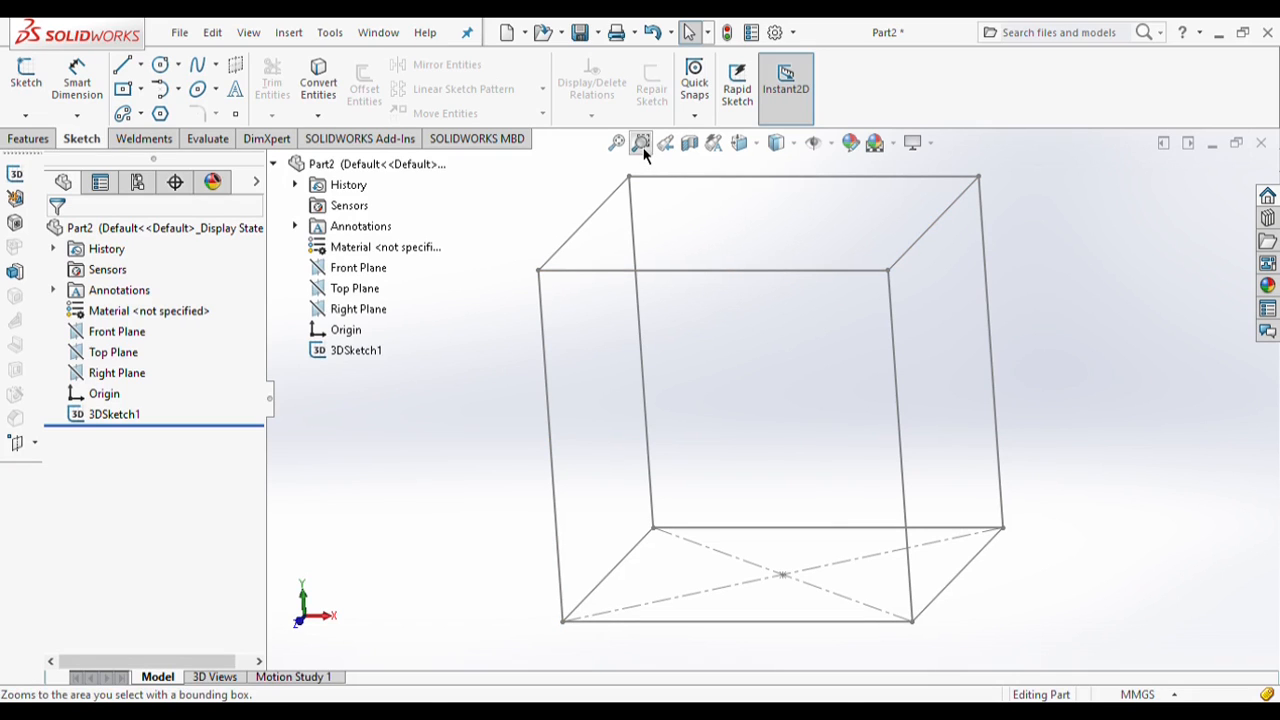
{"action": "scroll", "coordinate": [513, 290], "scroll_direction": "up", "scroll_amount": 5}
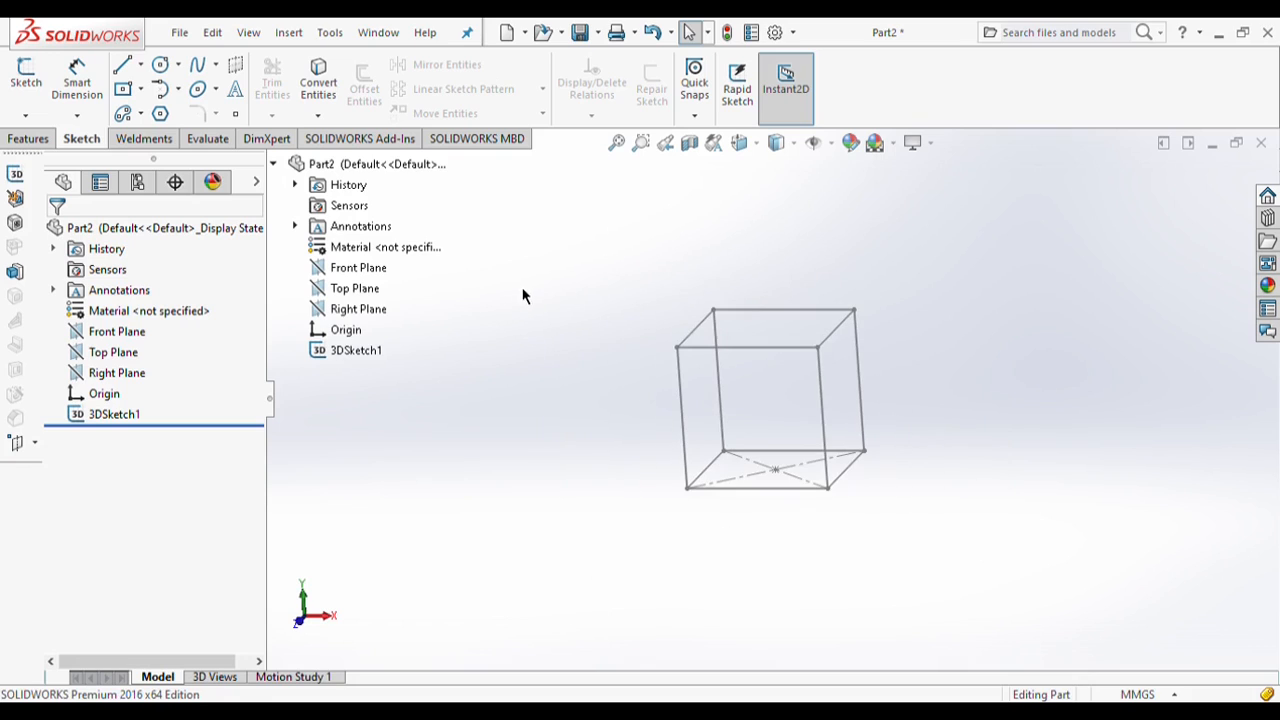
{"action": "left_click", "coordinate": [632, 148]}
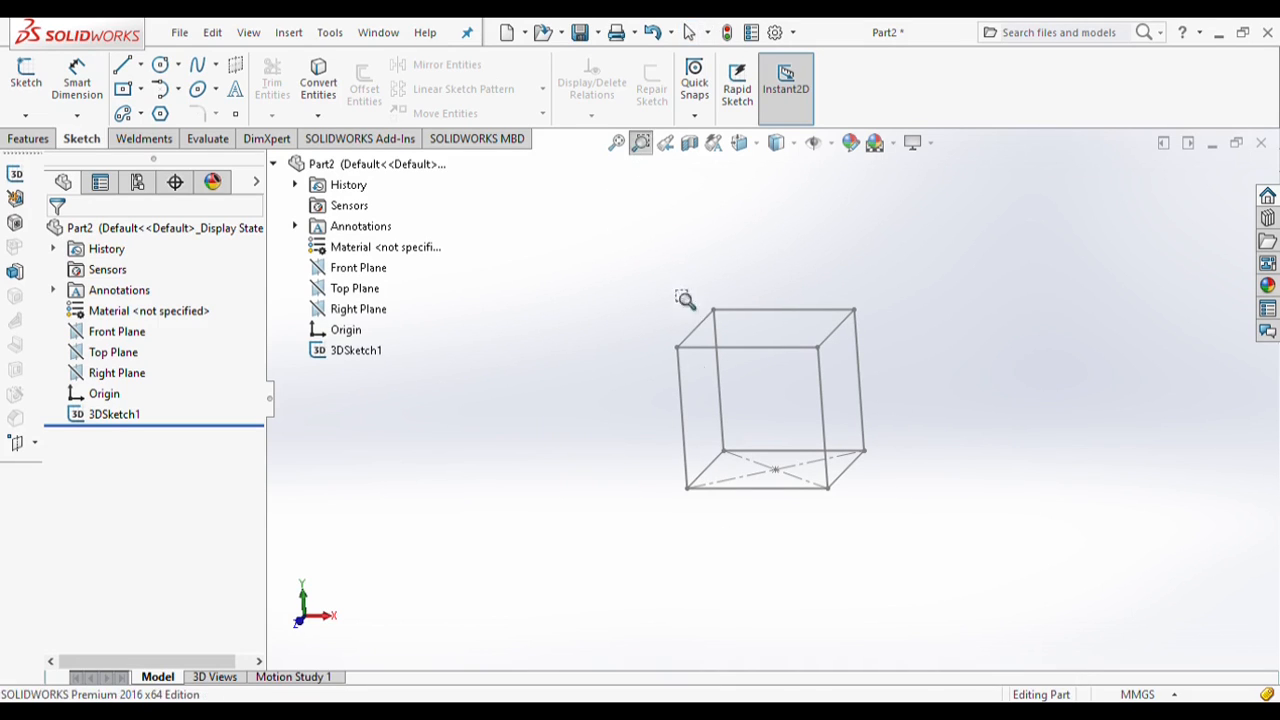
{"action": "left_click_drag", "start_coordinate": [678, 347], "coordinate": [706, 375]}
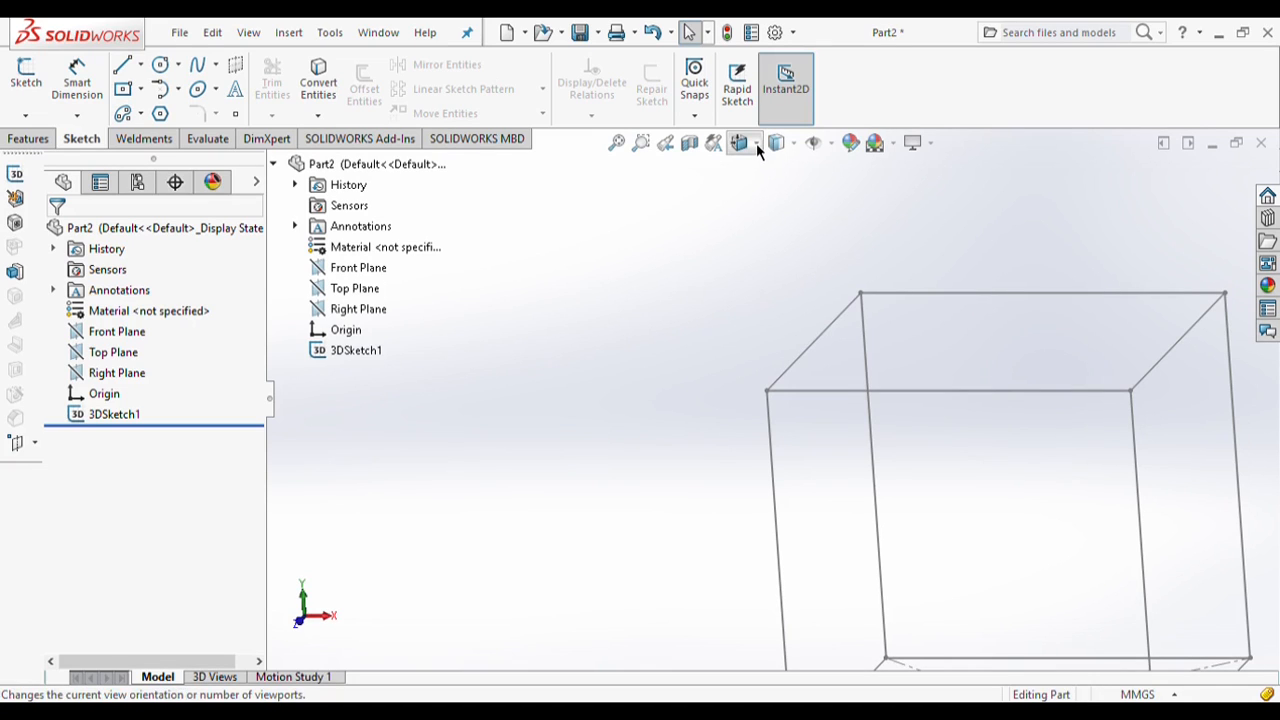
- Set the view orientation to Isometric and remove the cube's 3D sketch from the part
{"action": "left_click", "coordinate": [756, 143]}
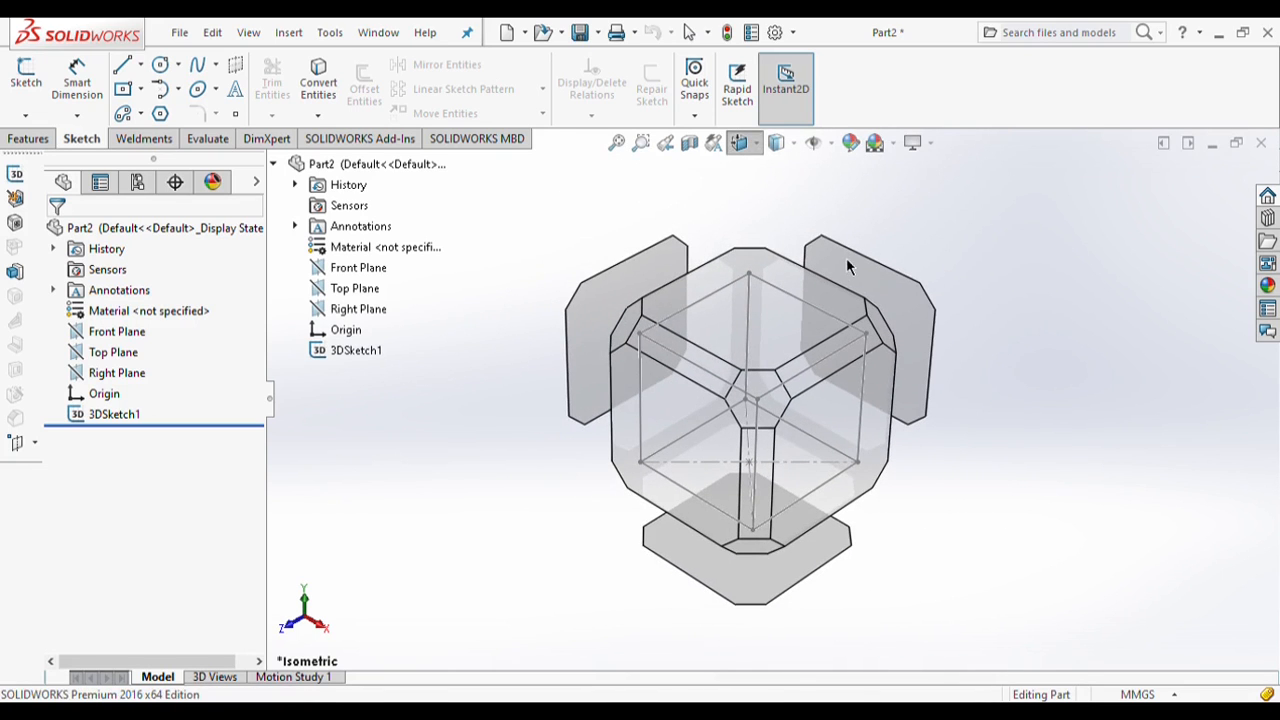
{"action": "key", "text": "ctrl+z"}
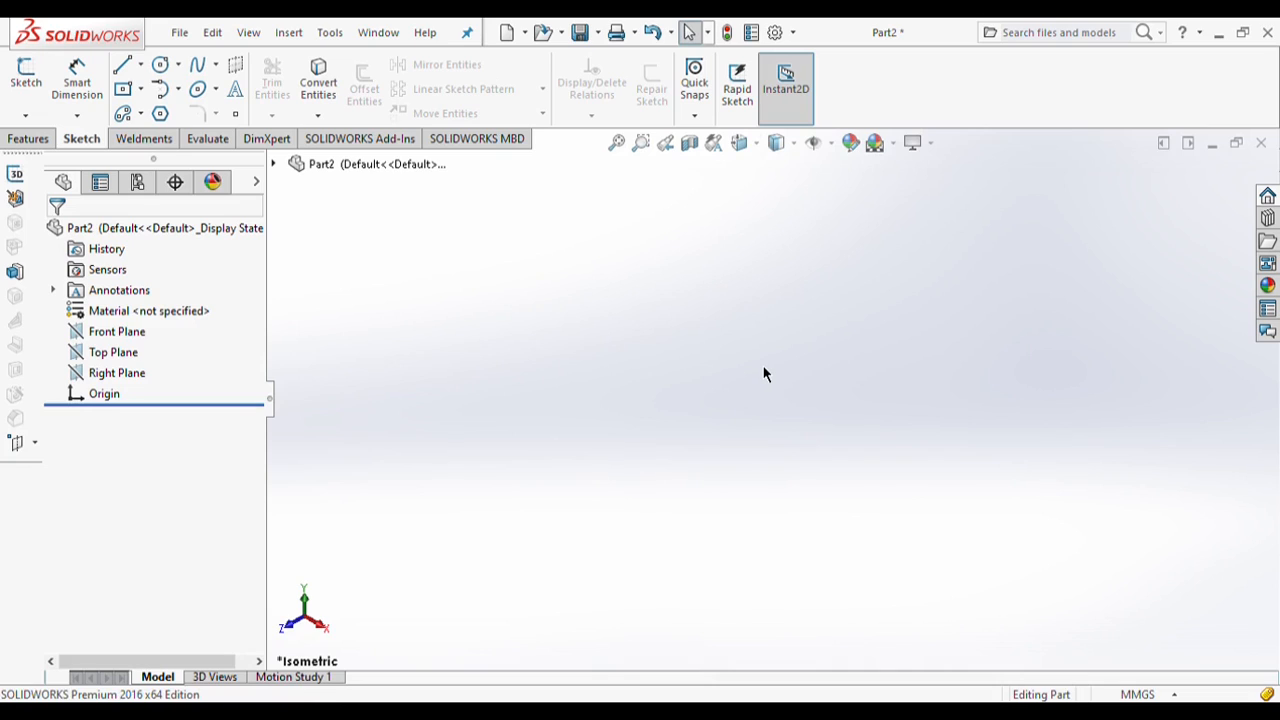